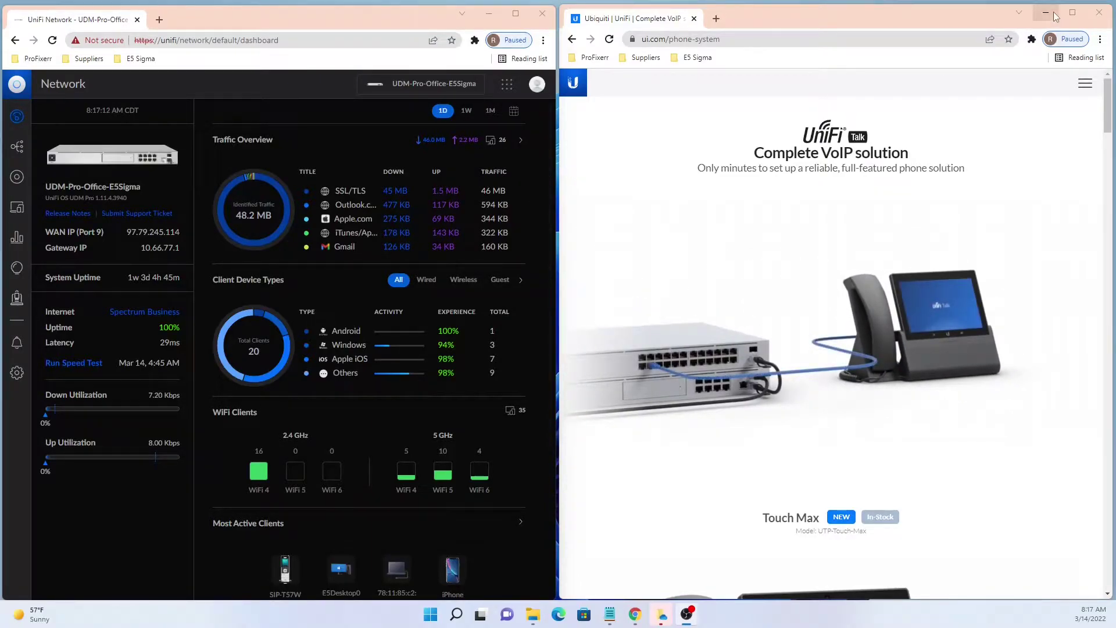
- Start a new network in the network settings and name it UniFi Talk Devices
{"action": "double_click", "coordinate": [370, 16]}
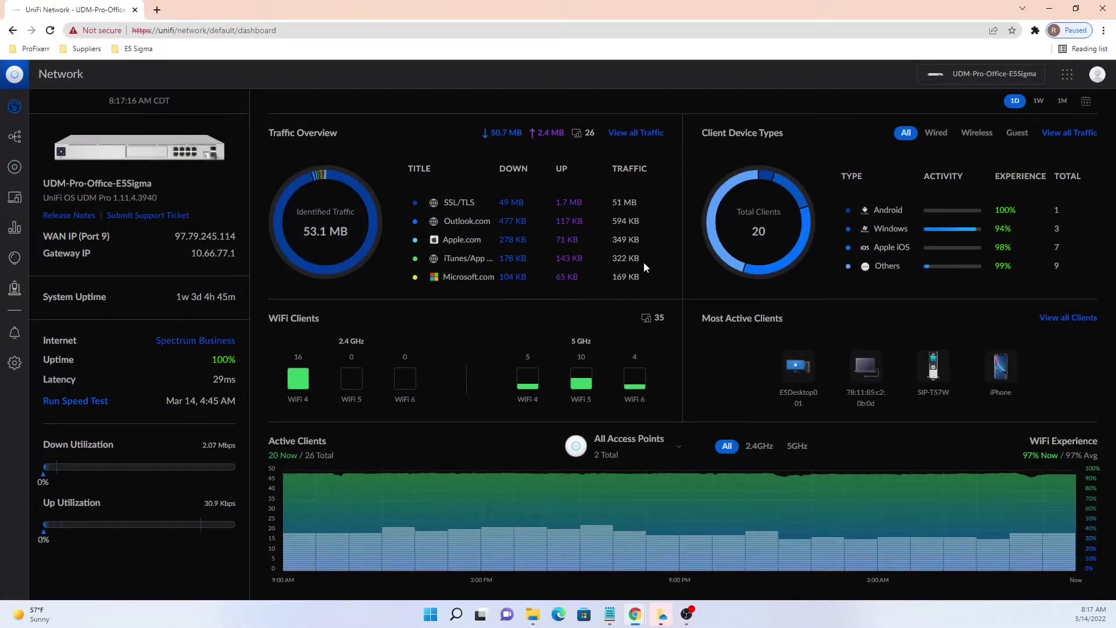
{"action": "left_click", "coordinate": [16, 365]}
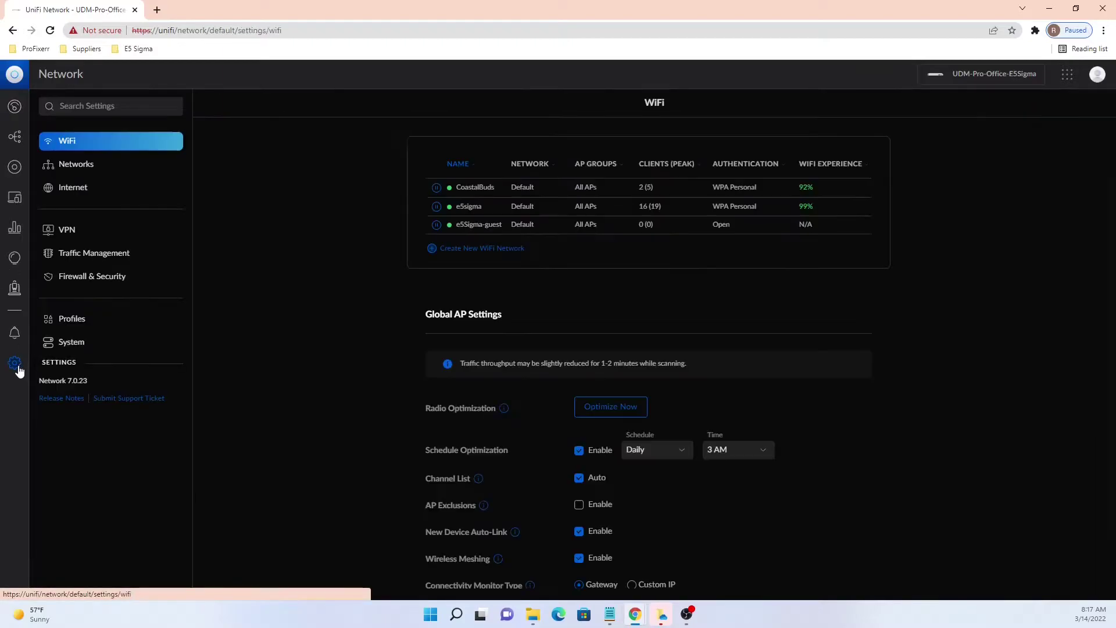
{"action": "left_click", "coordinate": [90, 167]}
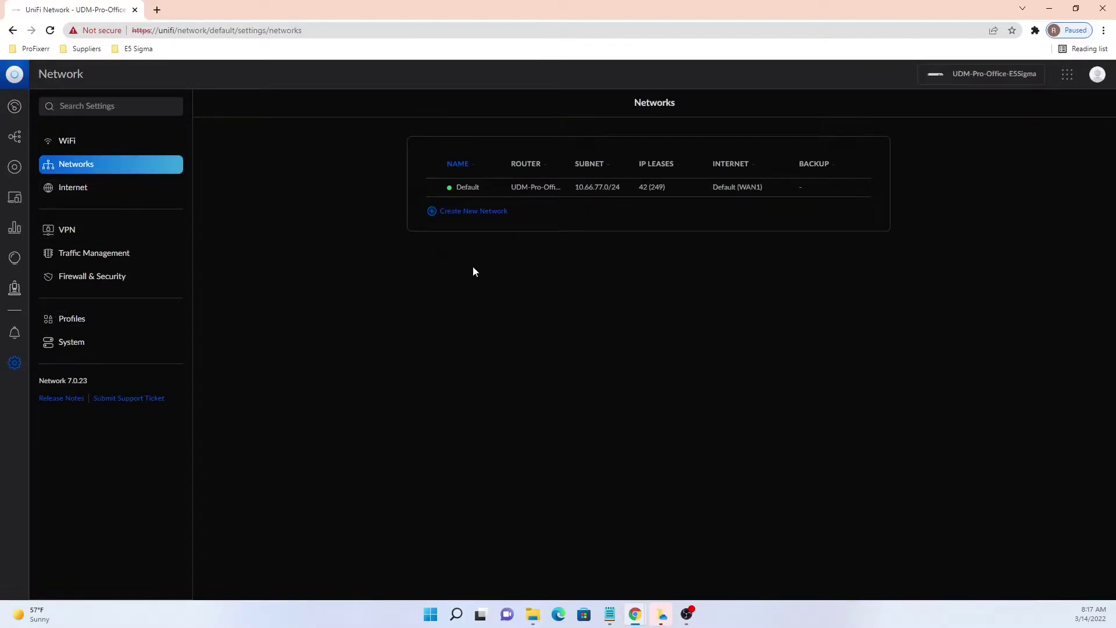
{"action": "left_click", "coordinate": [480, 212]}
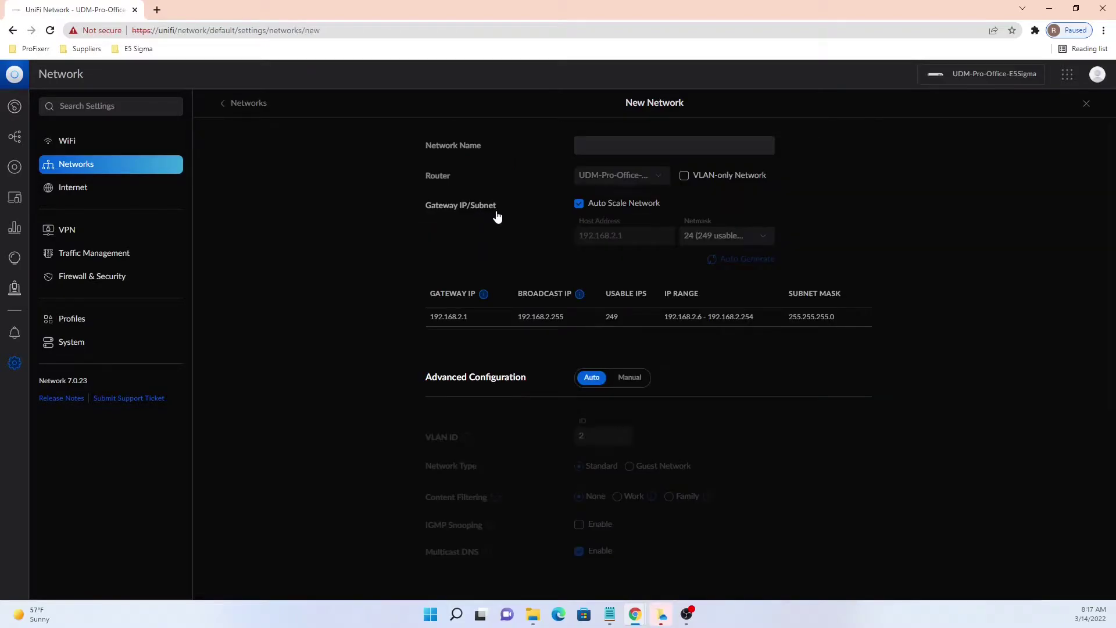
{"action": "left_click", "coordinate": [650, 148]}
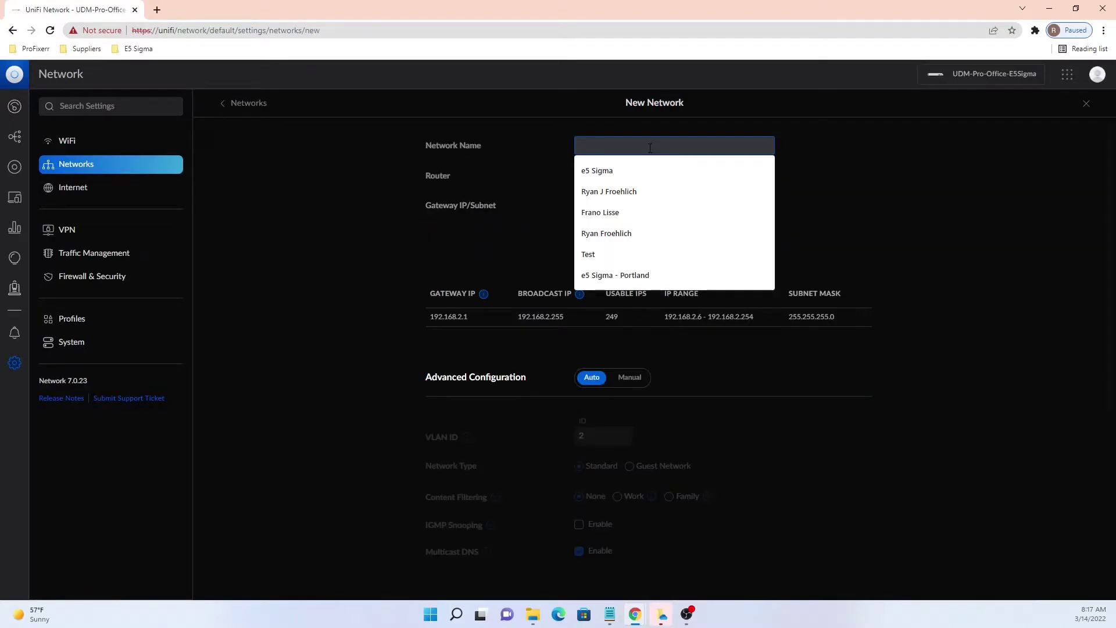
{"action": "type", "text": "Uni"}
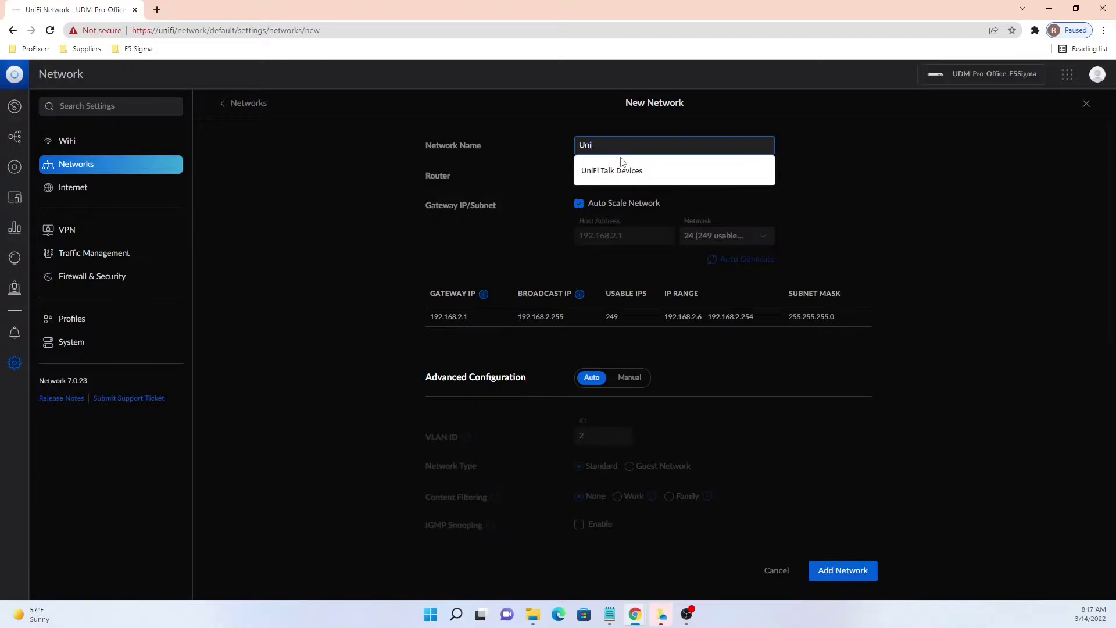
{"action": "left_click", "coordinate": [622, 172]}
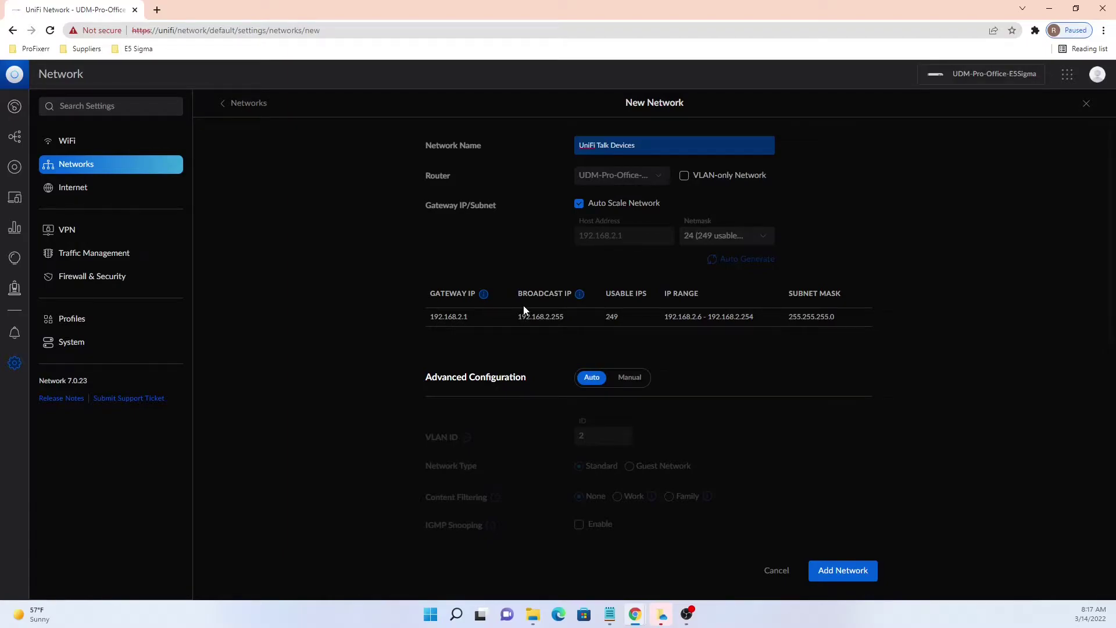
- Review the manual advanced options, return the advanced configuration to Auto, and add the UniFi Talk Devices network
{"action": "scroll", "coordinate": [523, 309], "scroll_direction": "down", "scroll_amount": 1}
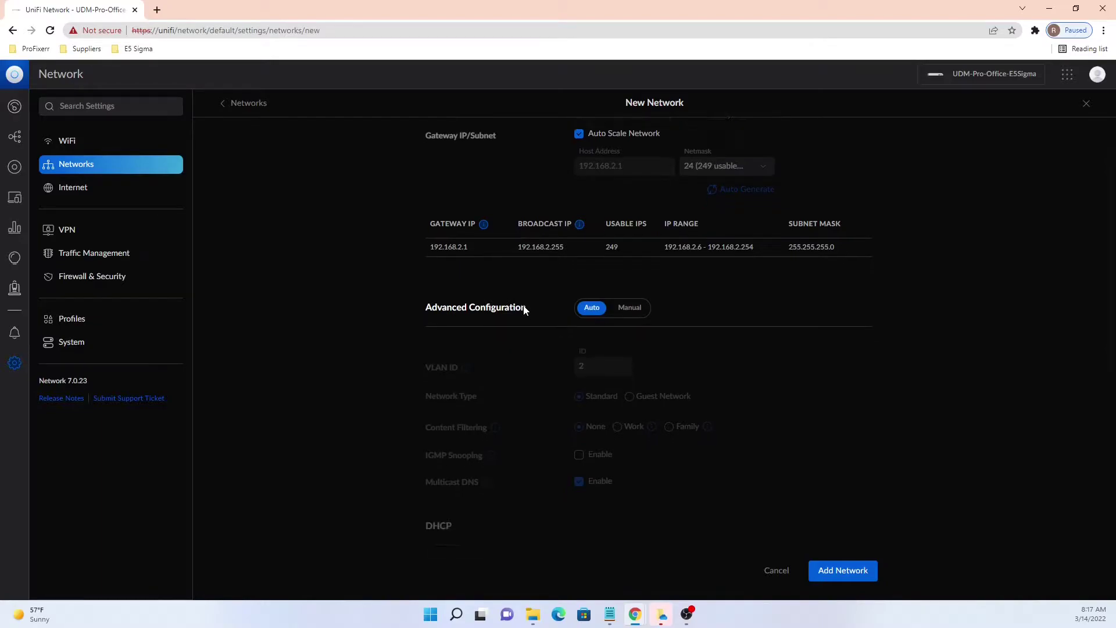
{"action": "scroll", "coordinate": [524, 308], "scroll_direction": "down", "scroll_amount": 1}
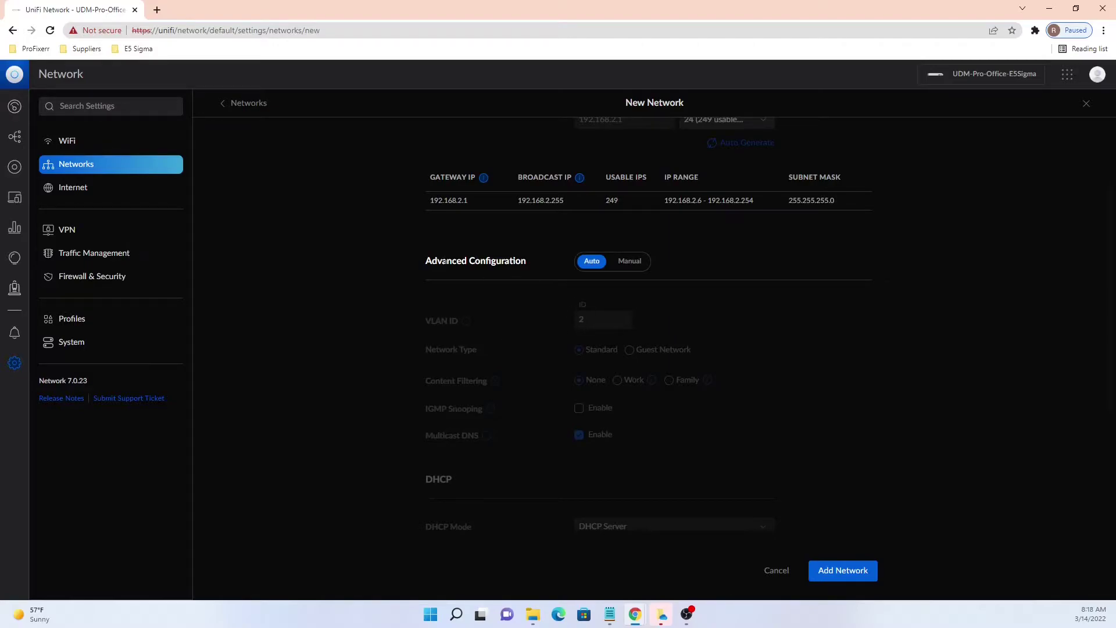
{"action": "left_click", "coordinate": [630, 263]}
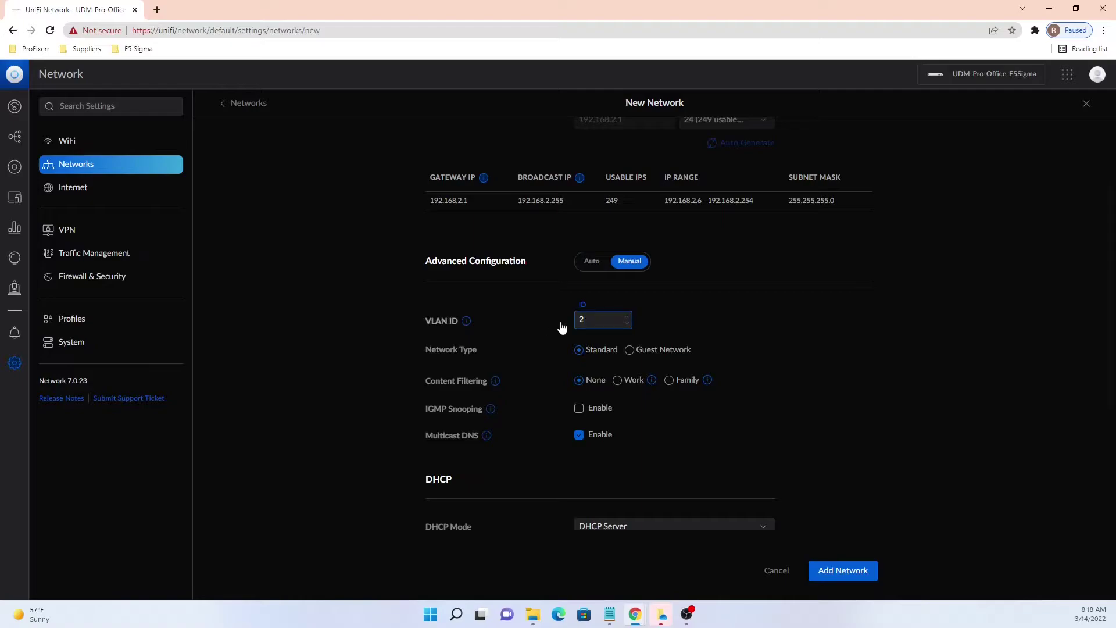
{"action": "left_click", "coordinate": [592, 261]}
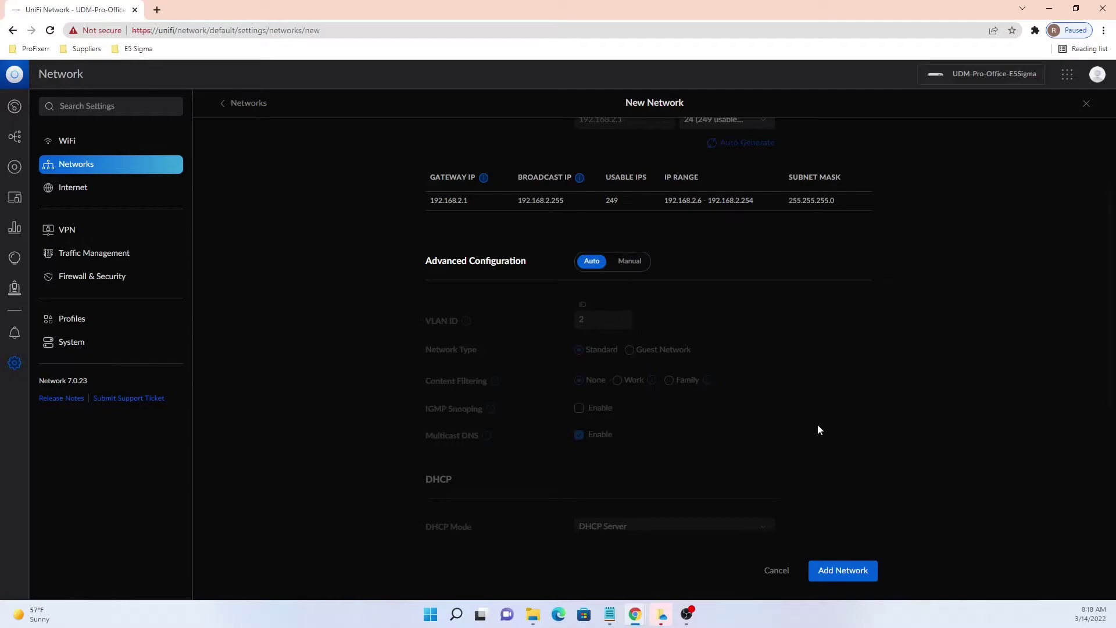
{"action": "scroll", "coordinate": [818, 430], "scroll_direction": "down", "scroll_amount": 3}
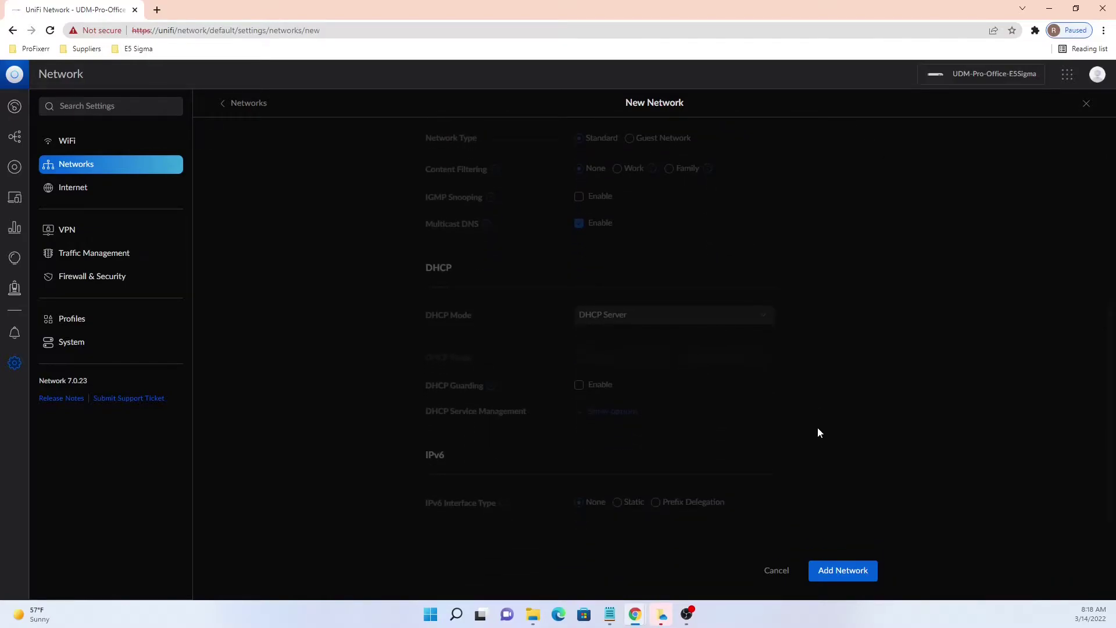
{"action": "left_click", "coordinate": [844, 572]}
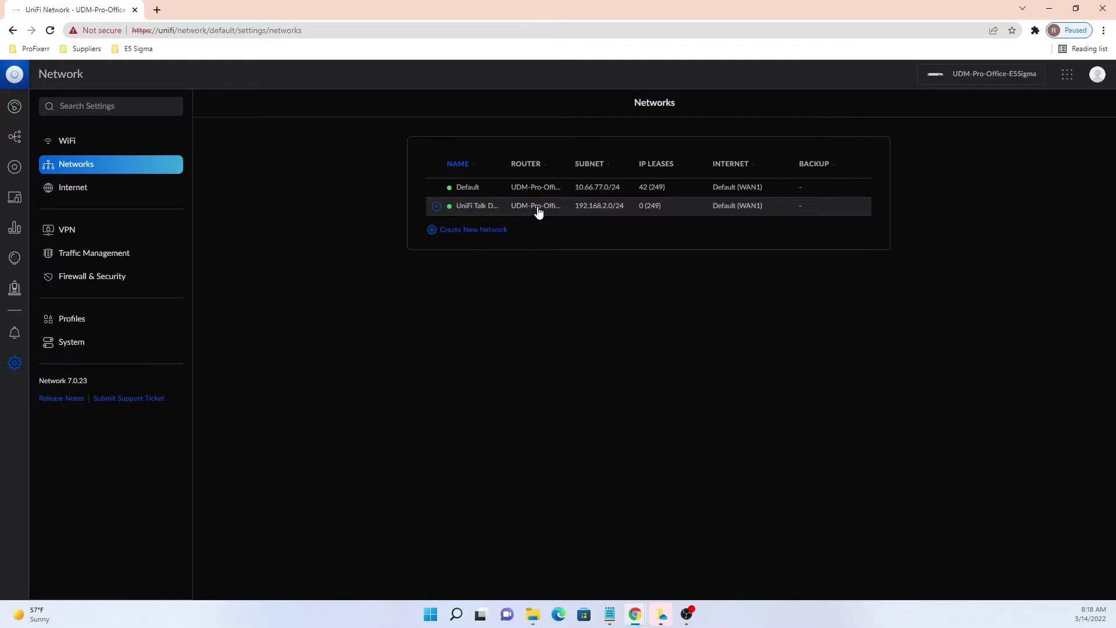
- Review the existing LAN firewall rules and start a new firewall rule of type LAN In
{"action": "left_click", "coordinate": [113, 284]}
{"action": "left_click", "coordinate": [577, 490]}
{"action": "scroll", "coordinate": [655, 445], "scroll_direction": "down", "scroll_amount": 3}
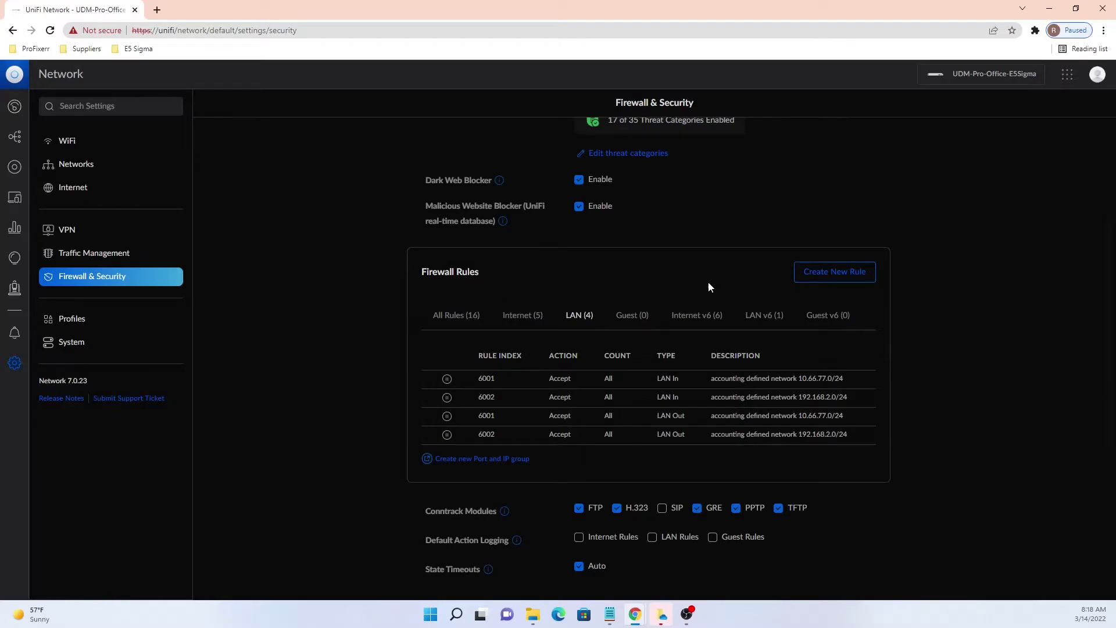
{"action": "left_click", "coordinate": [840, 276]}
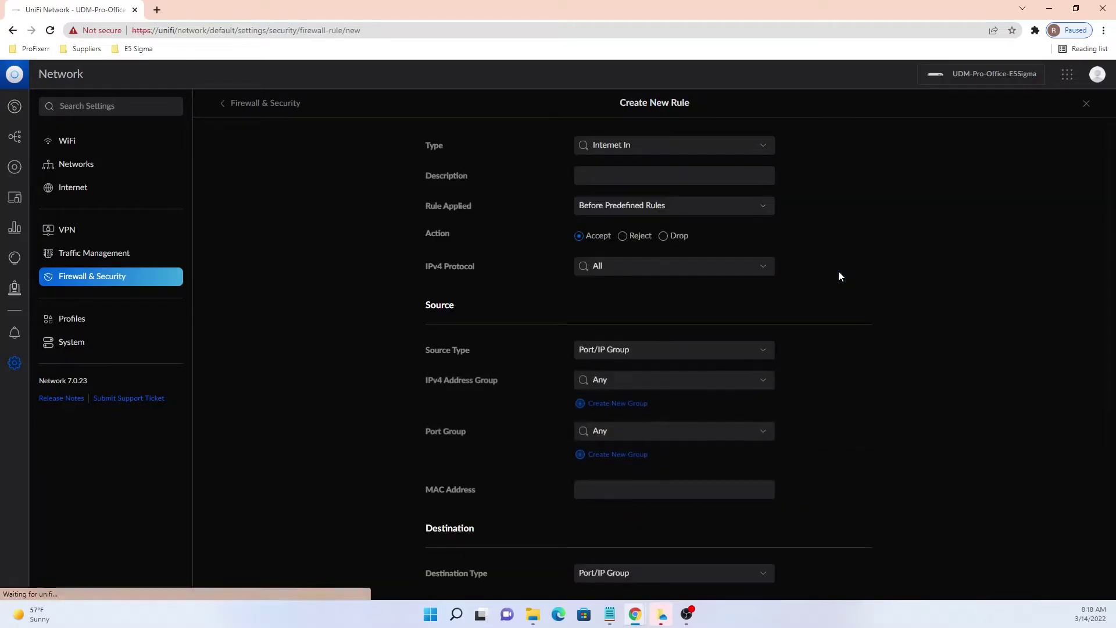
{"action": "left_click", "coordinate": [675, 147]}
{"action": "left_click", "coordinate": [608, 173]}
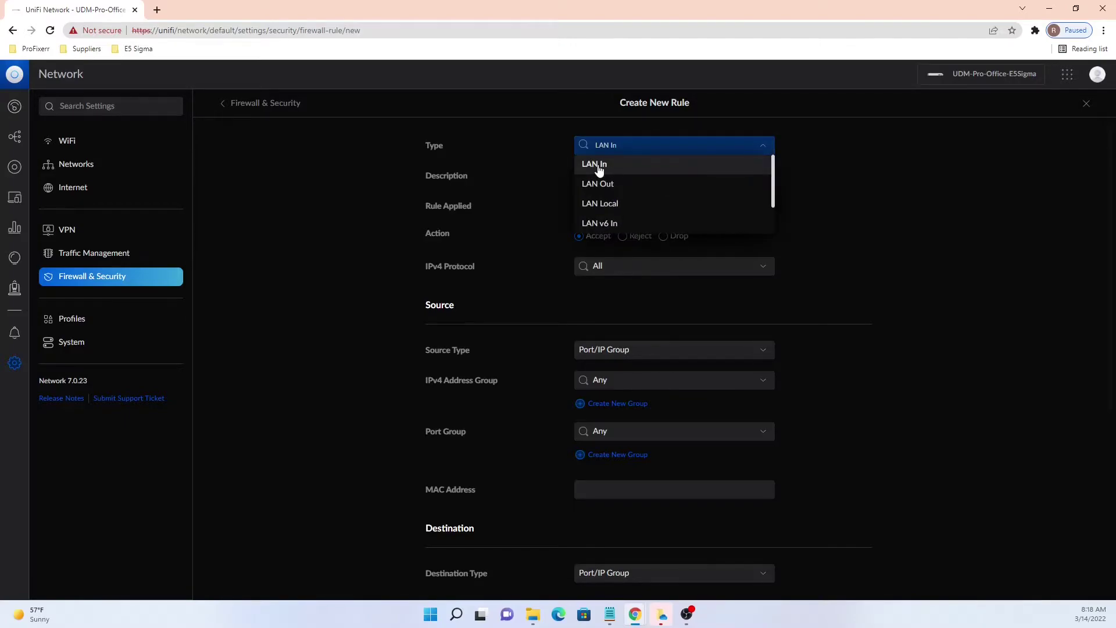
{"action": "left_click", "coordinate": [599, 167]}
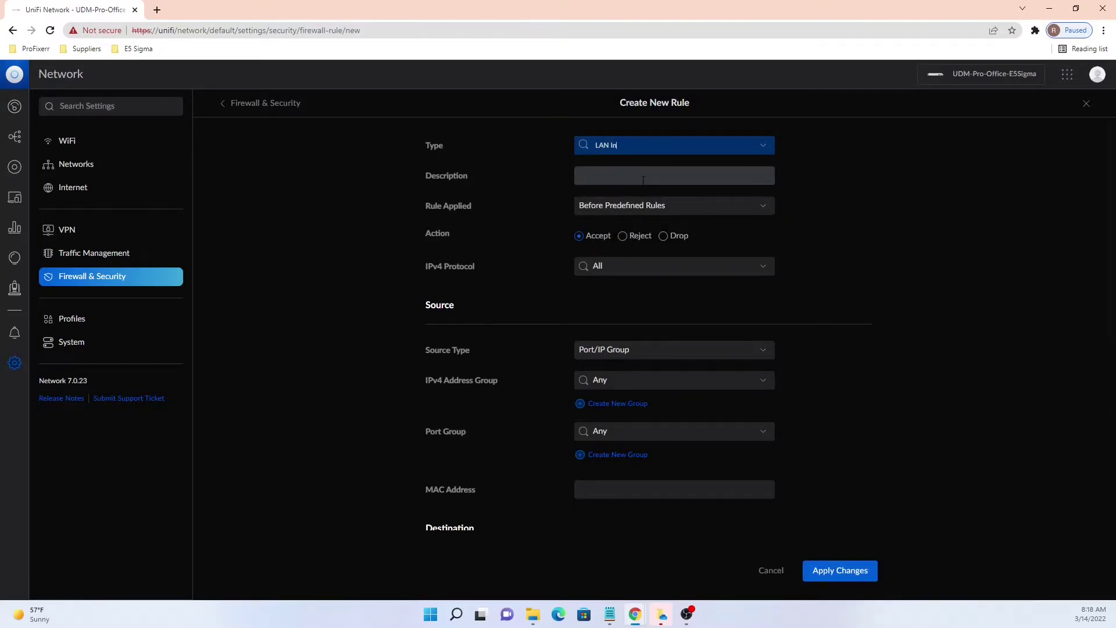
- Describe the new rule as "Block LAN to VLAN" and set its action to Drop
{"action": "left_click", "coordinate": [643, 177]}
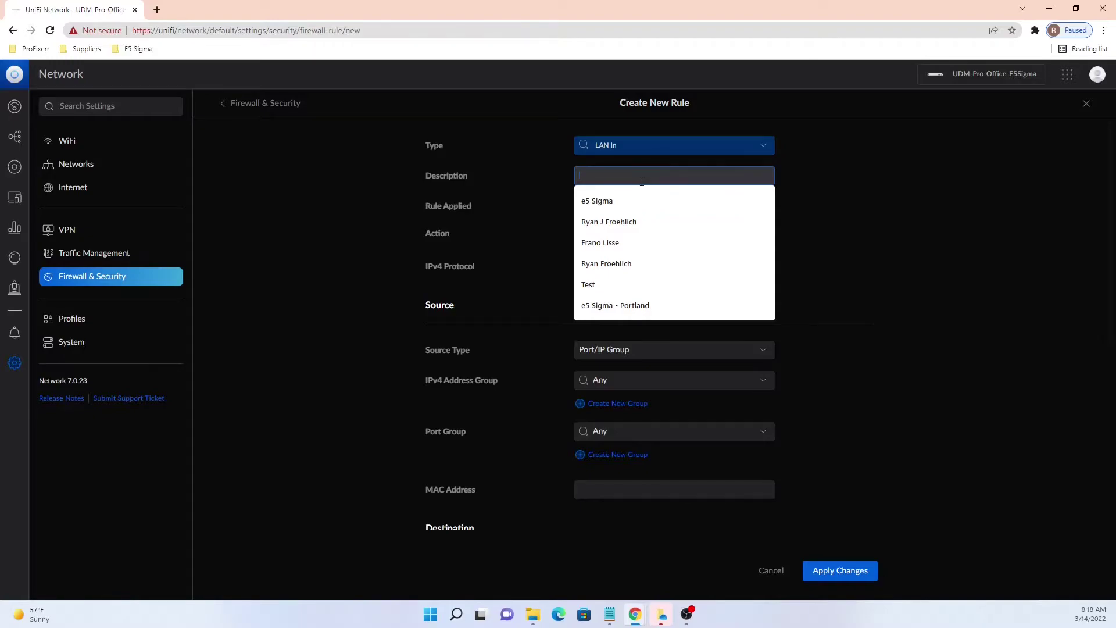
{"action": "type", "text": "Bl"}
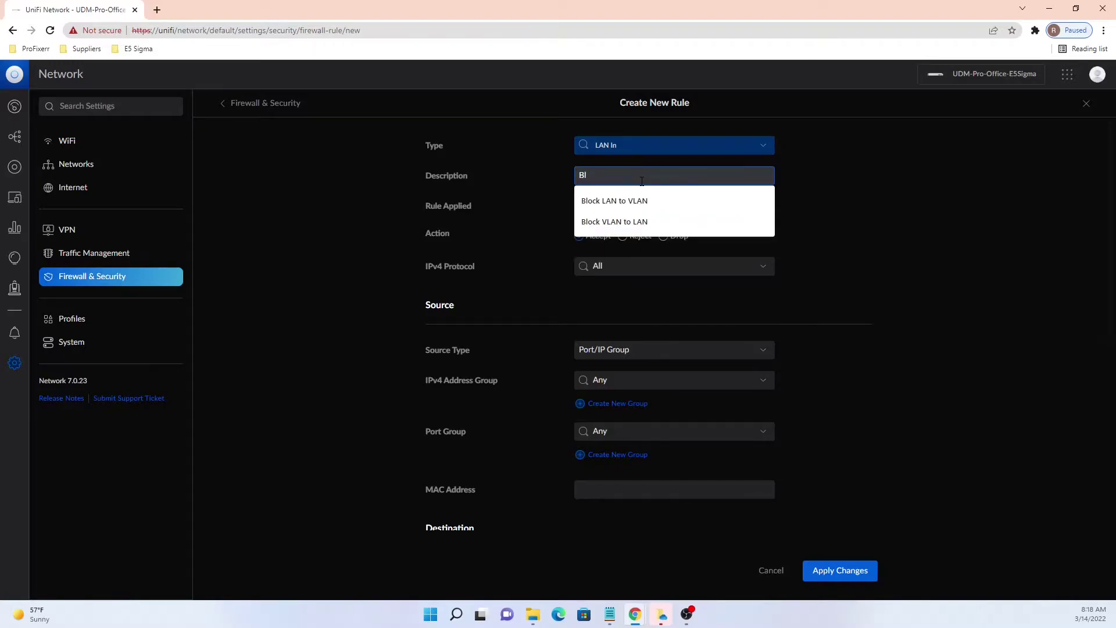
{"action": "left_click", "coordinate": [641, 201]}
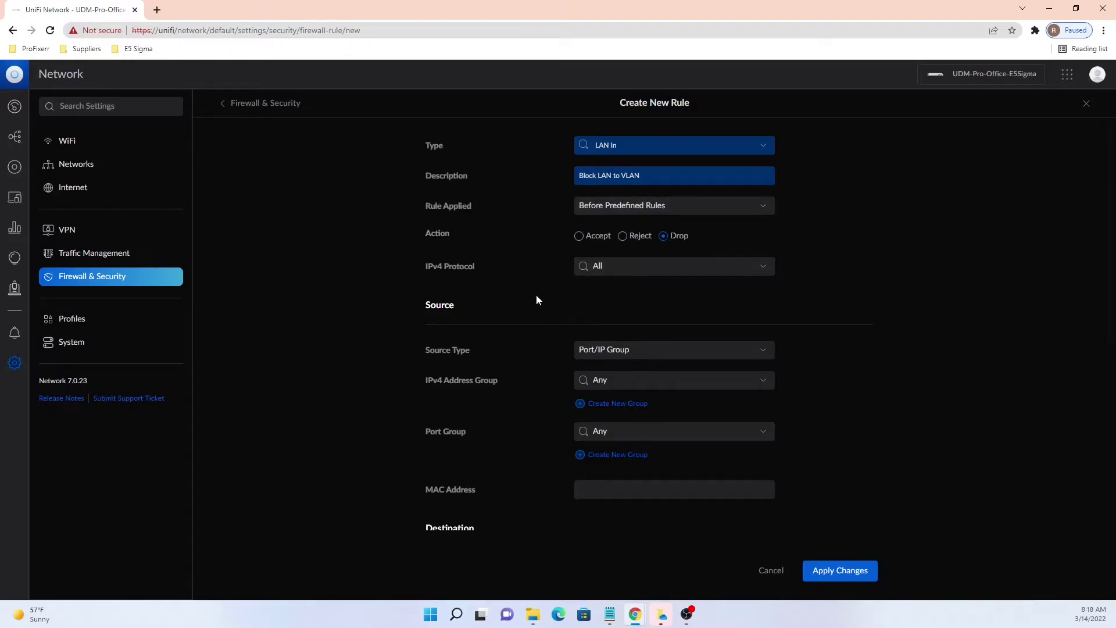
- Set the rule's source type to Network with the Default network as the source
{"action": "left_click", "coordinate": [637, 357]}
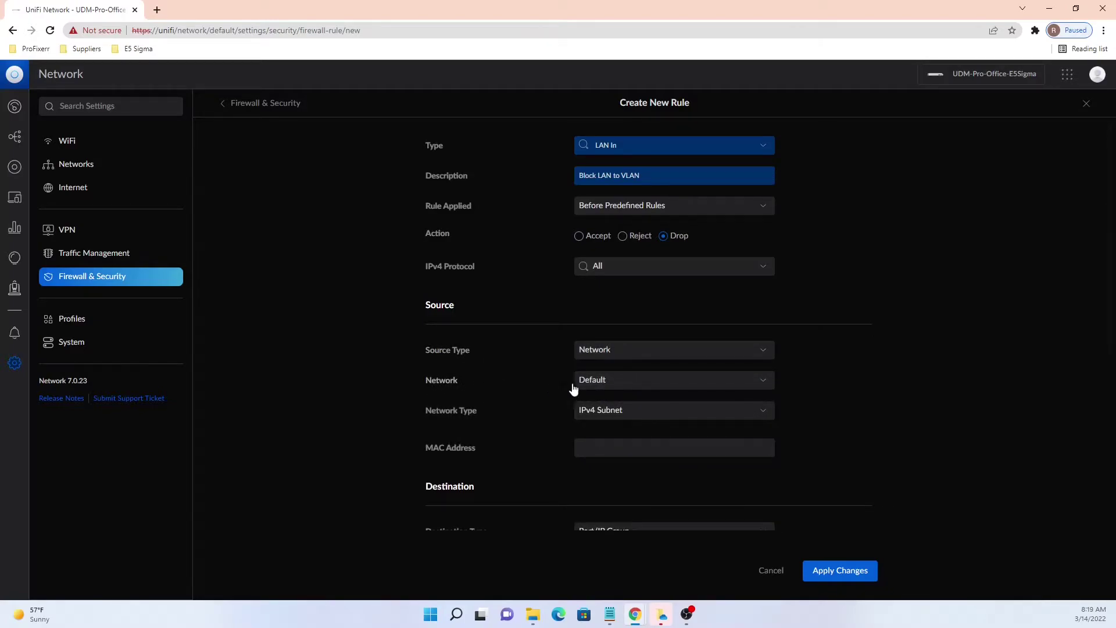
{"action": "left_click", "coordinate": [610, 390]}
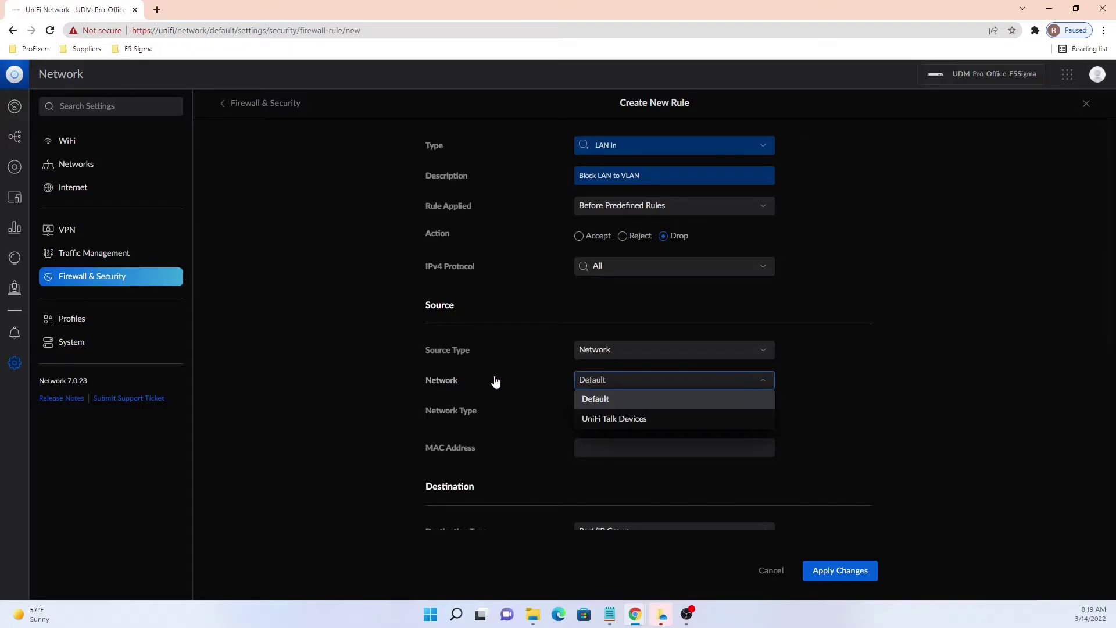
{"action": "left_click", "coordinate": [627, 399]}
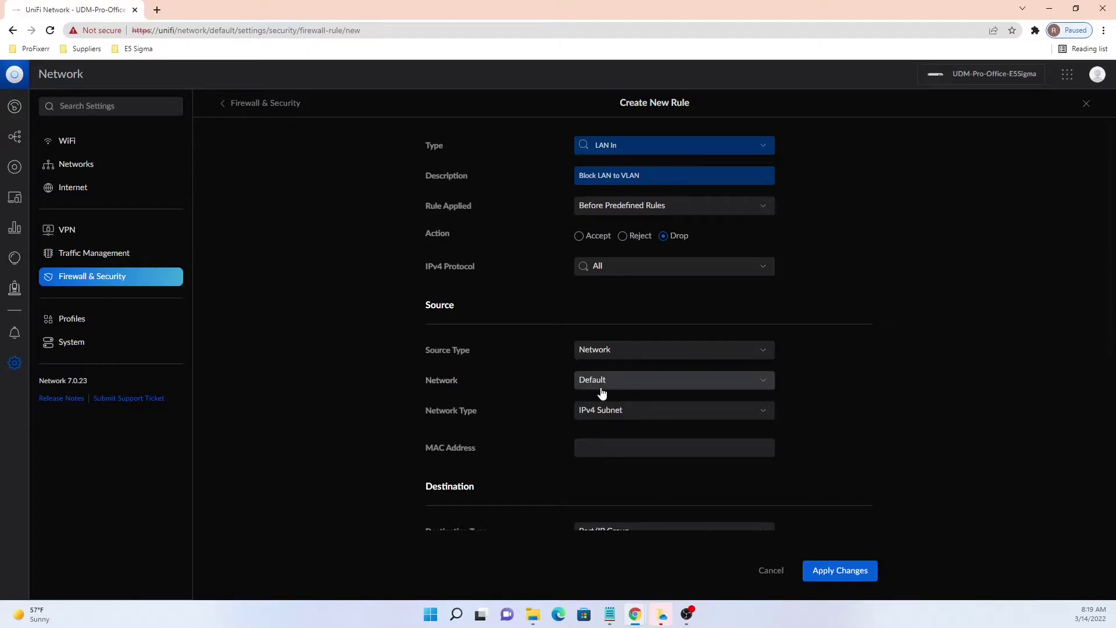
- Set the rule's destination to the UniFi Talk Devices network and apply the new firewall rule
{"action": "scroll", "coordinate": [471, 386], "scroll_direction": "down", "scroll_amount": 4}
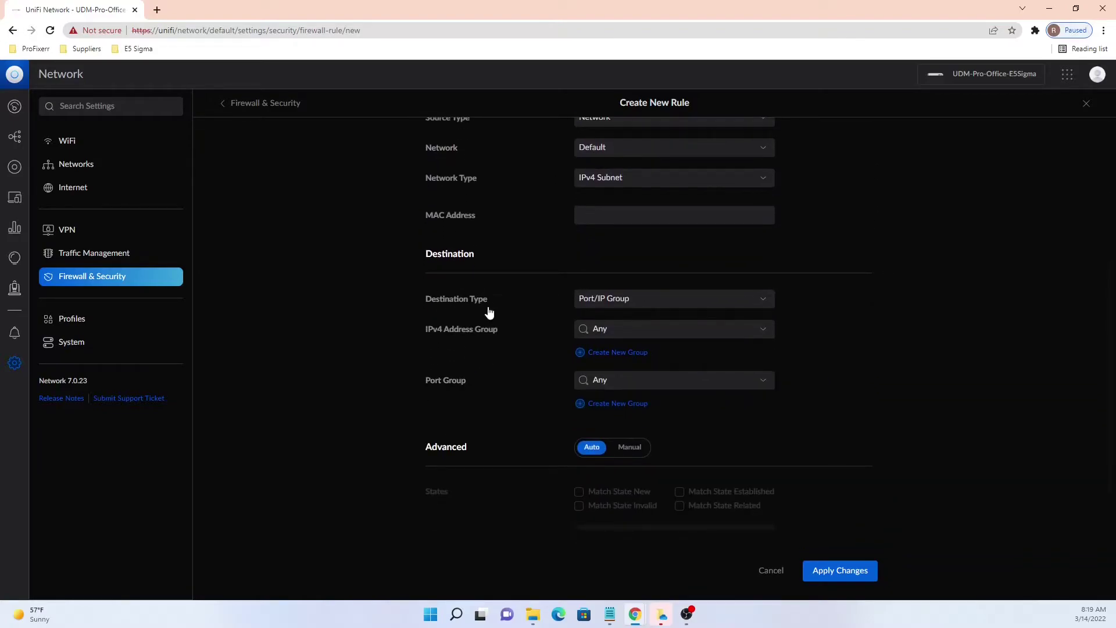
{"action": "left_click", "coordinate": [620, 305]}
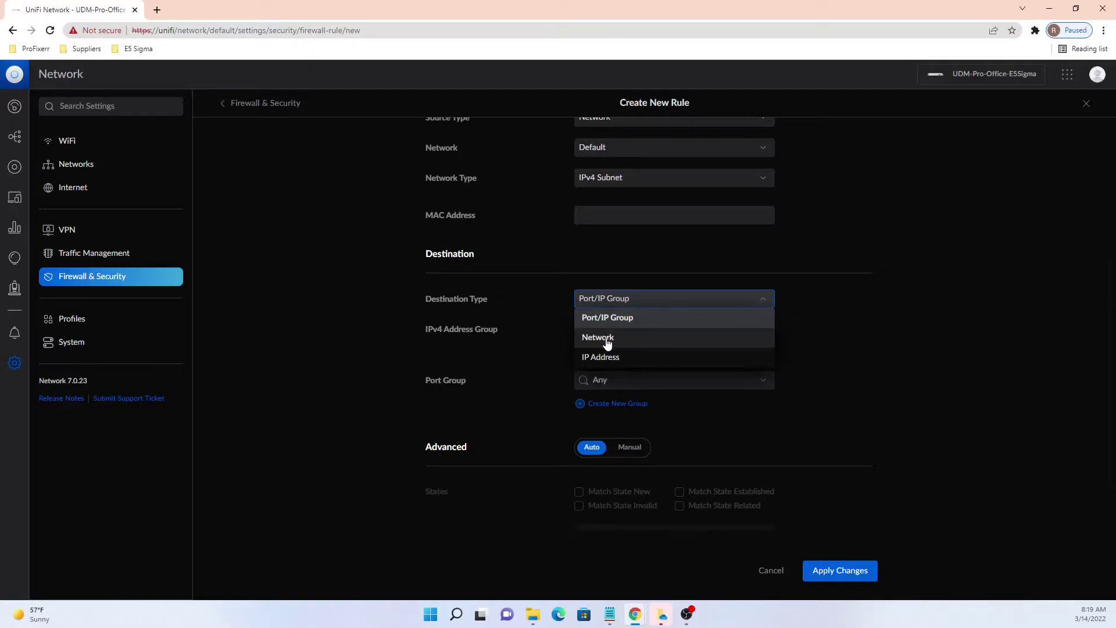
{"action": "left_click", "coordinate": [608, 340]}
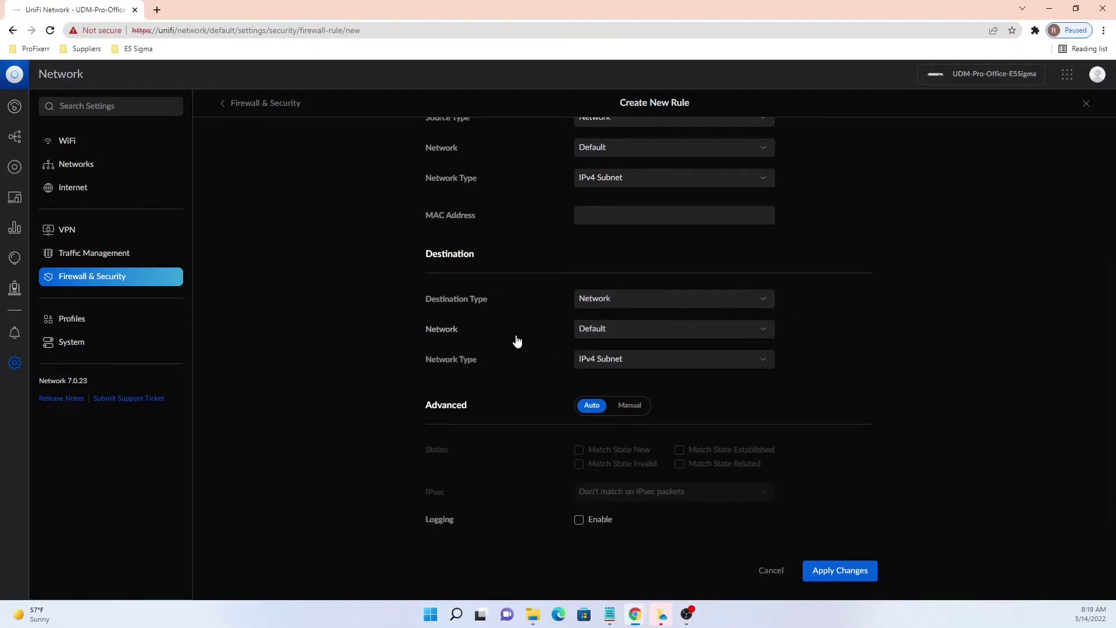
{"action": "left_click", "coordinate": [615, 335]}
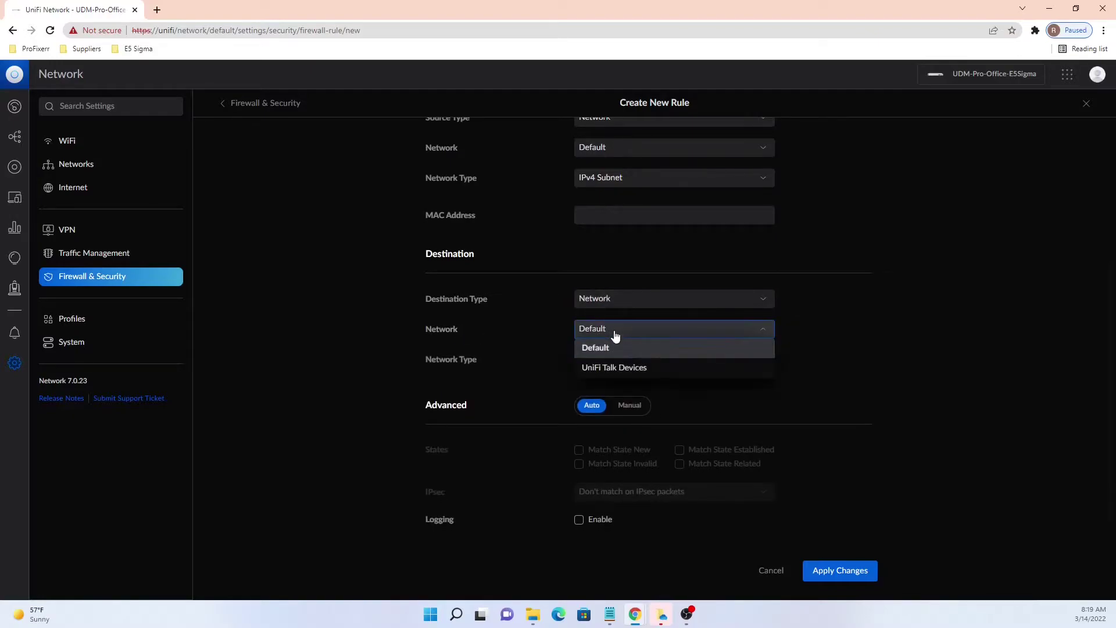
{"action": "left_click", "coordinate": [617, 373]}
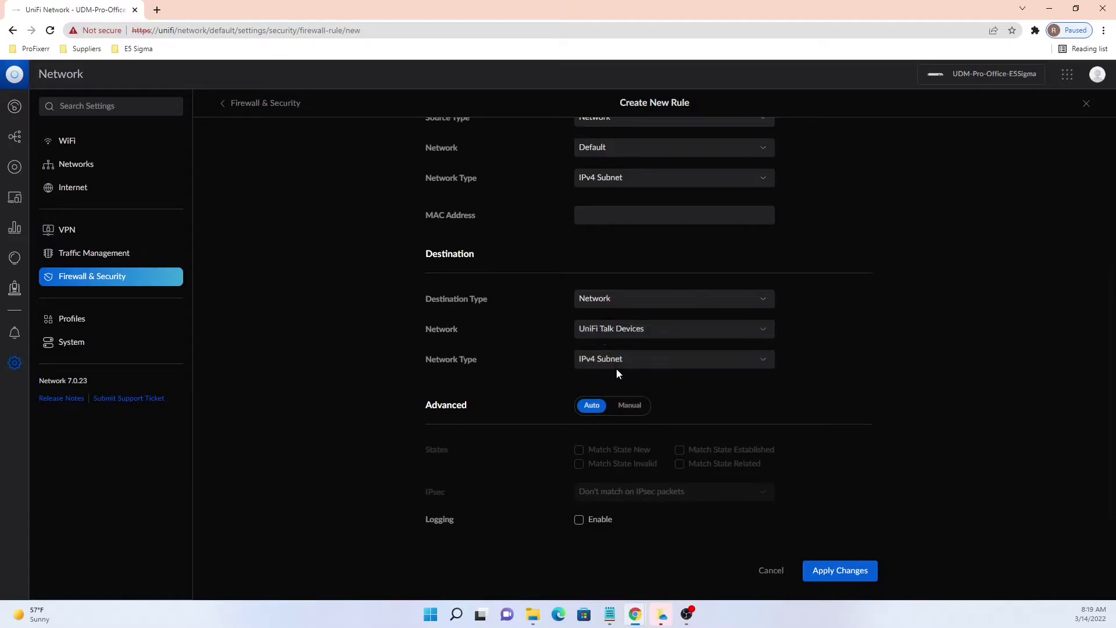
{"action": "left_click", "coordinate": [857, 570]}
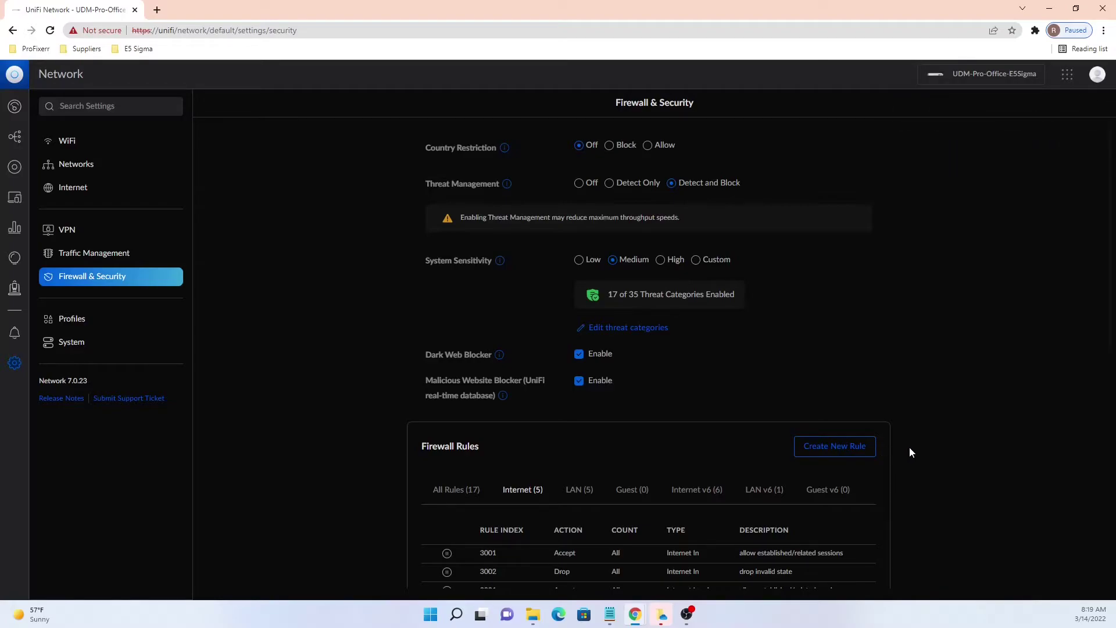
- Start a second firewall rule of type LAN In, described as "Block VLAN to LAN", with the Drop action
{"action": "left_click", "coordinate": [836, 449]}
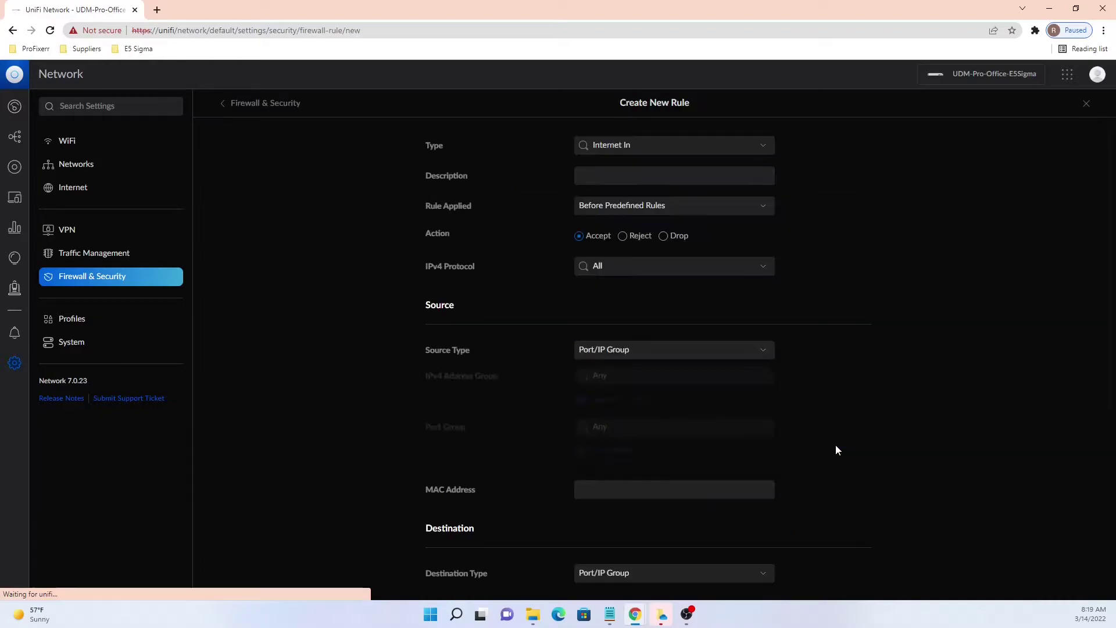
{"action": "left_click", "coordinate": [674, 148]}
{"action": "type", "text": "LAN In"}
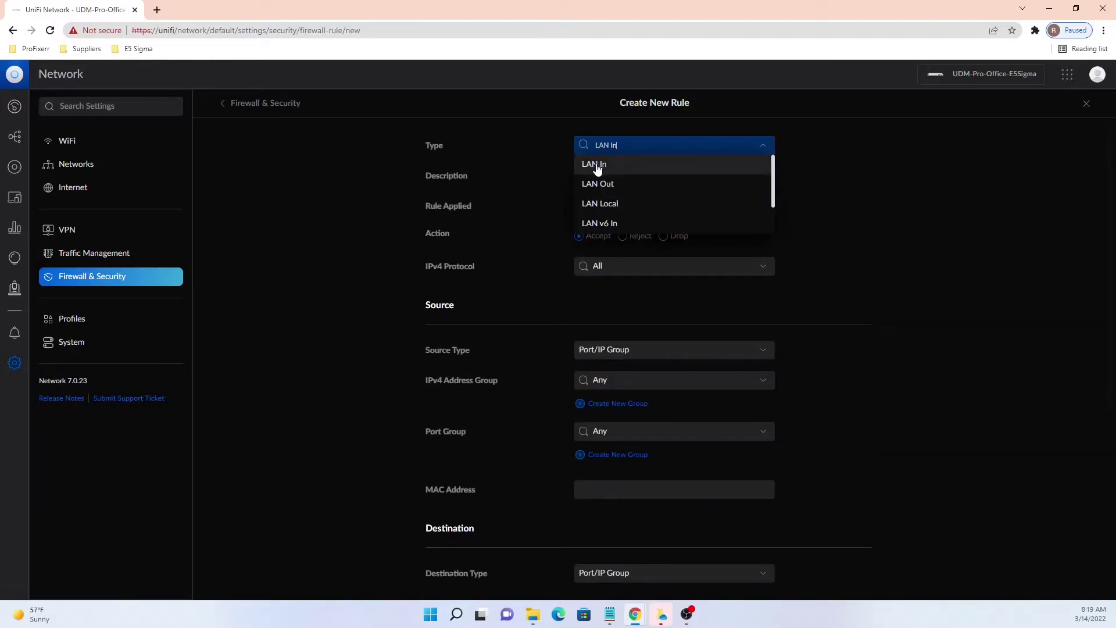
{"action": "left_click", "coordinate": [599, 168]}
{"action": "left_click", "coordinate": [630, 176]}
{"action": "type", "text": "Block VLAN to LAN"}
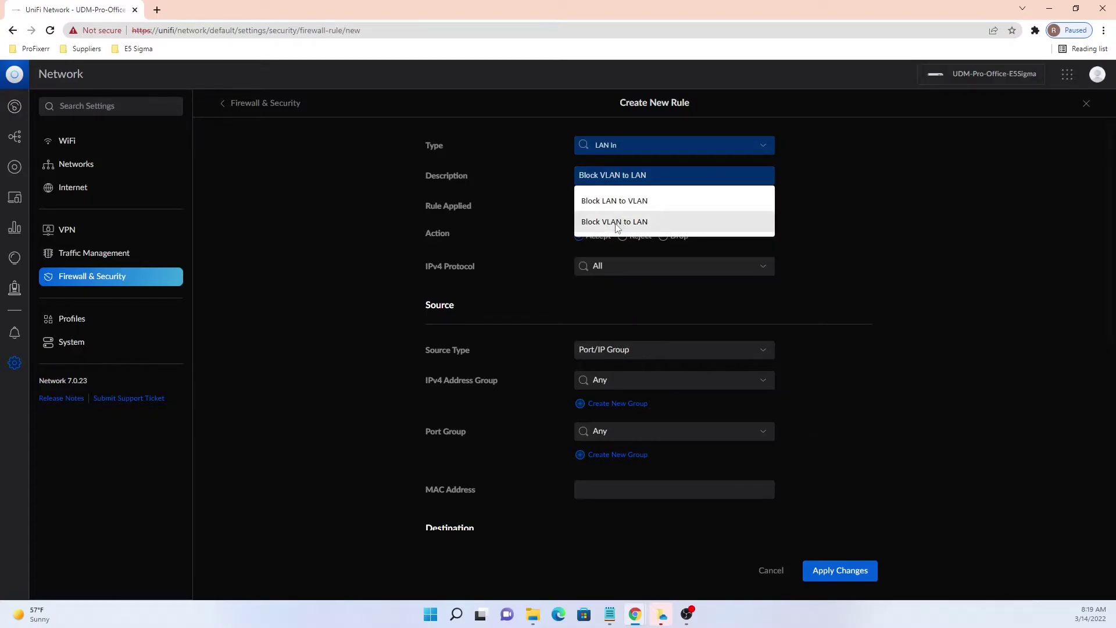
{"action": "left_click", "coordinate": [617, 223]}
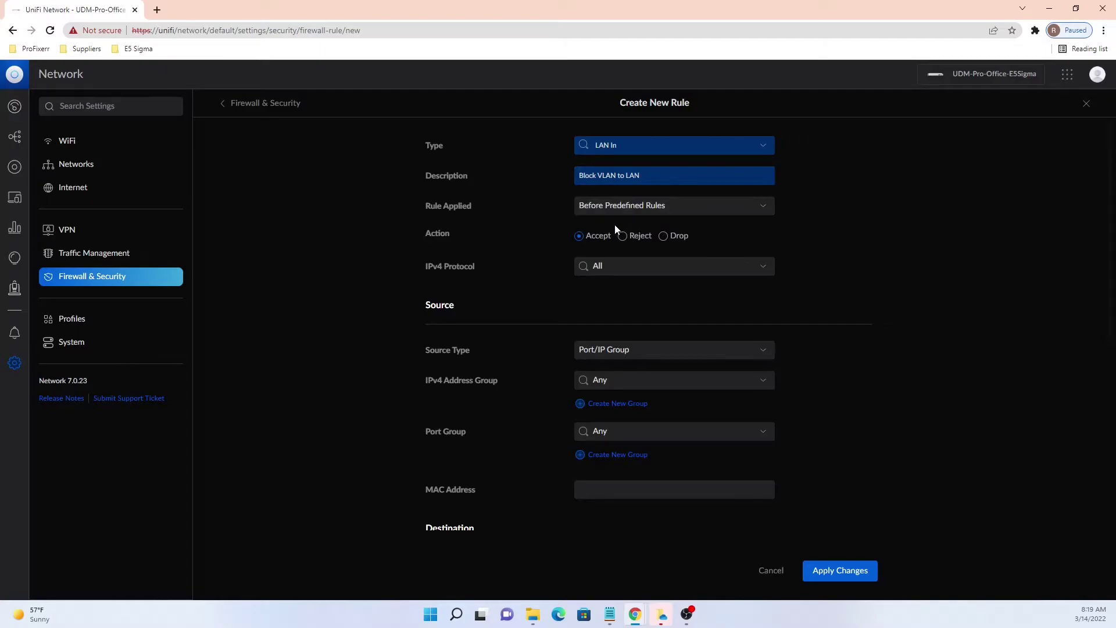
{"action": "left_click", "coordinate": [664, 237]}
- Set the rule's source type to Network with UniFi Talk Devices as the source network
{"action": "scroll", "coordinate": [558, 302], "scroll_direction": "down", "scroll_amount": 2}
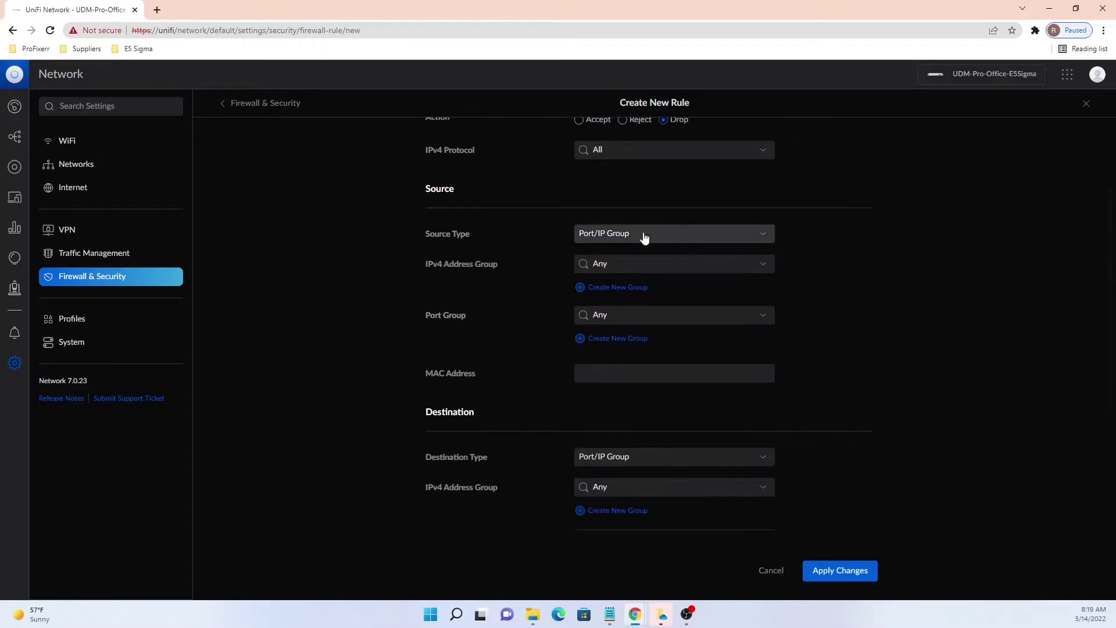
{"action": "left_click", "coordinate": [643, 239]}
{"action": "left_click", "coordinate": [605, 276]}
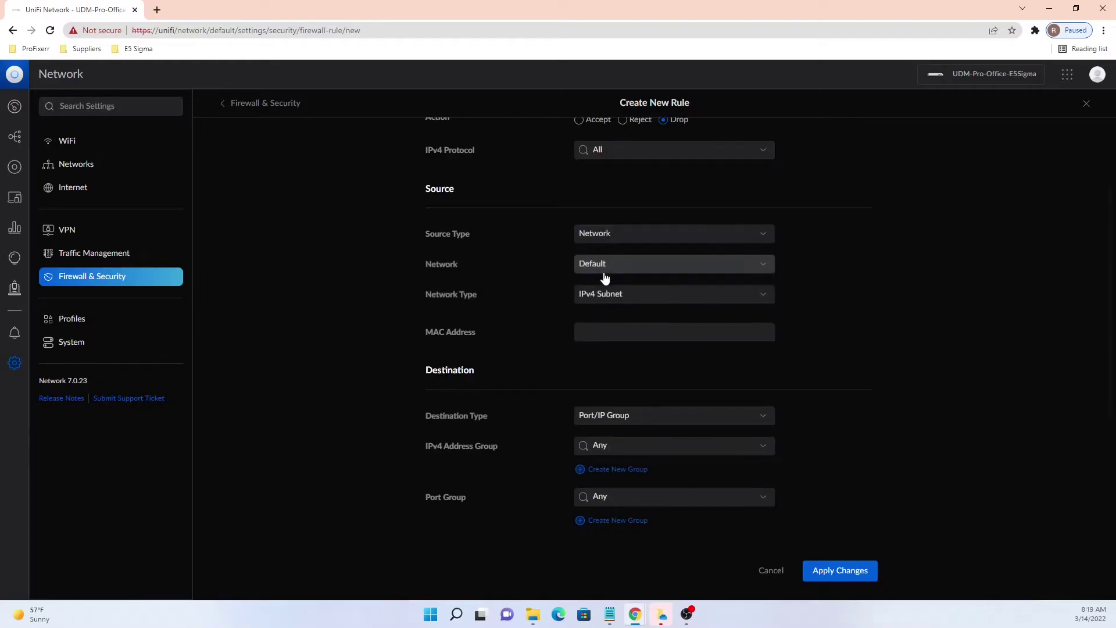
{"action": "left_click", "coordinate": [622, 269]}
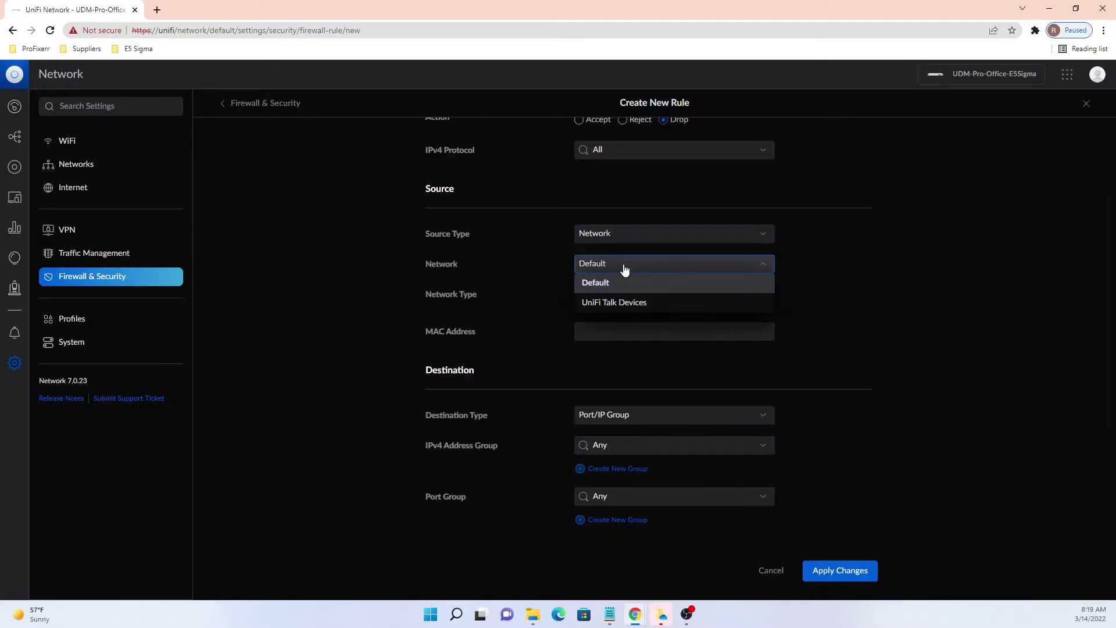
{"action": "left_click", "coordinate": [627, 304]}
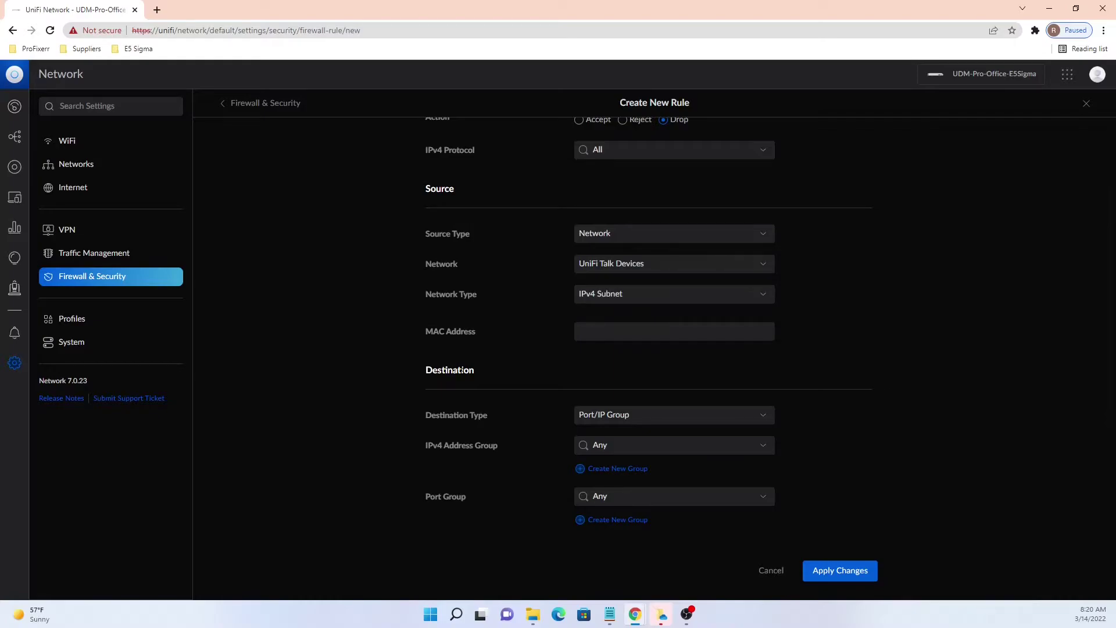
- Set the rule's destination type to Network with the Default network and apply the new firewall rule
{"action": "scroll", "coordinate": [482, 355], "scroll_direction": "down", "scroll_amount": 3}
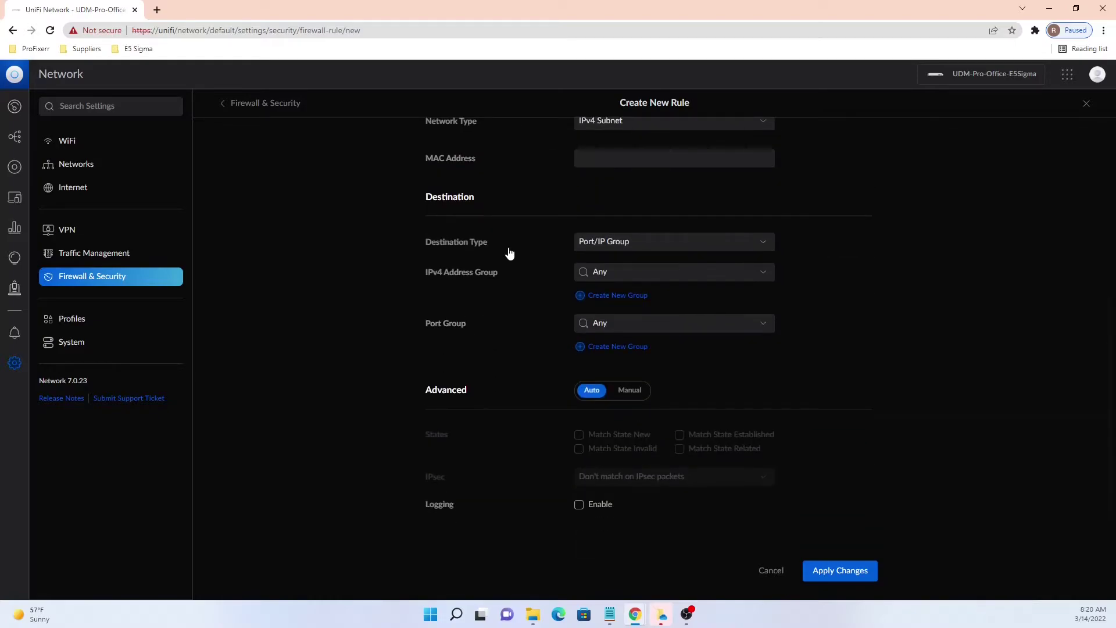
{"action": "left_click", "coordinate": [636, 243]}
{"action": "left_click", "coordinate": [614, 282]}
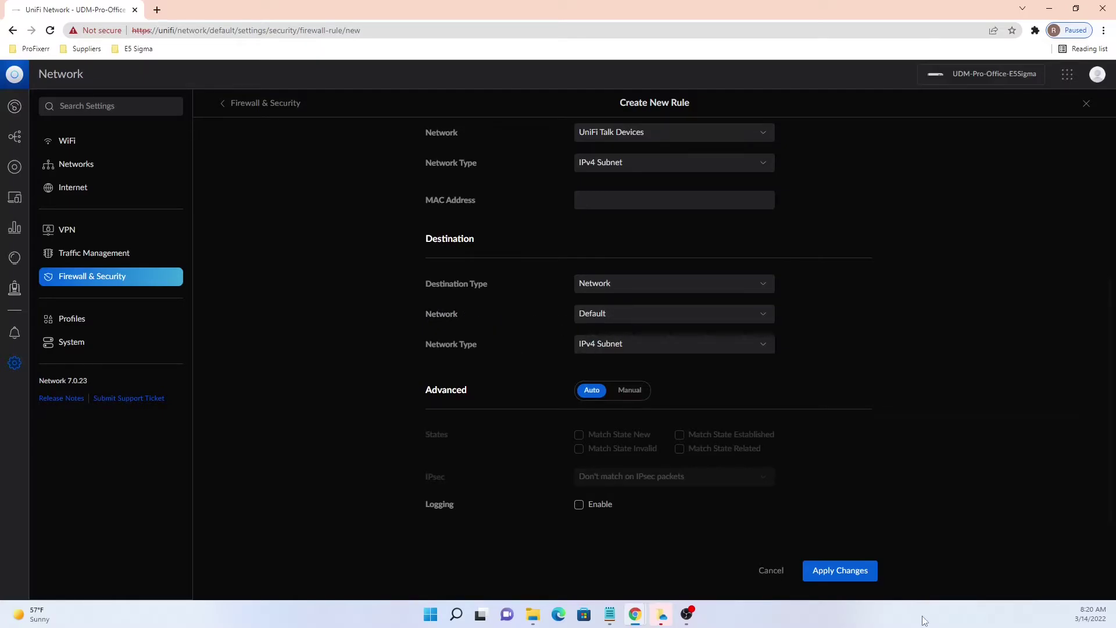
{"action": "left_click", "coordinate": [841, 572]}
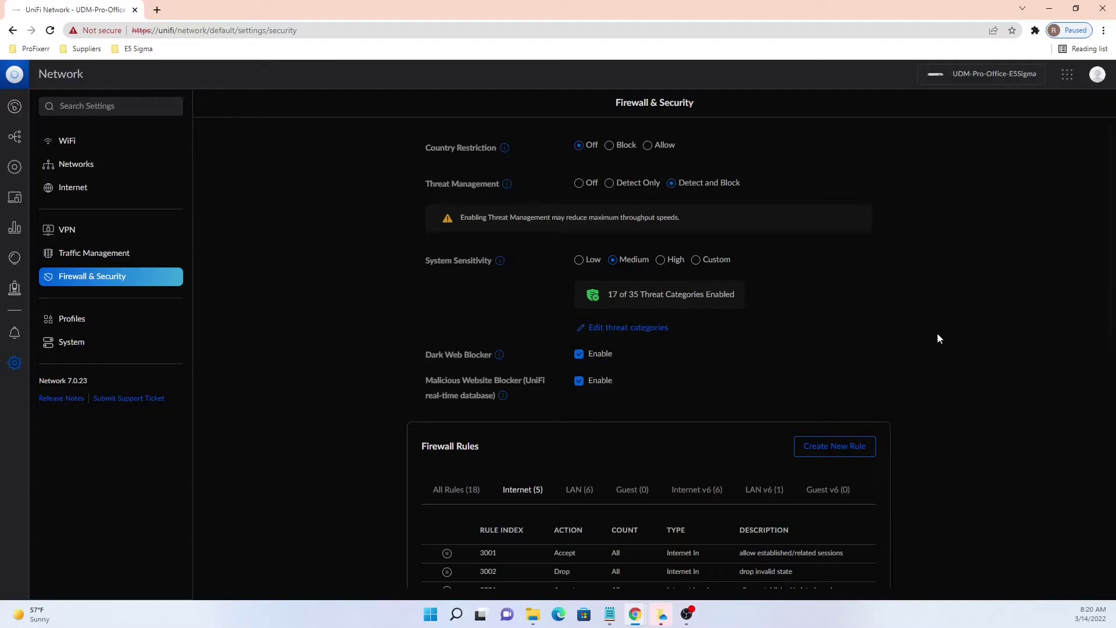
- Open the network topology and view the overview of the UTP TOUCH-AAE4 phone to find its switch and port
{"action": "key", "text": "alt+Tab"}
{"action": "key", "text": "alt+Tab"}
{"action": "left_click", "coordinate": [14, 140]}
{"action": "scroll", "coordinate": [545, 379], "scroll_direction": "up", "scroll_amount": 5}
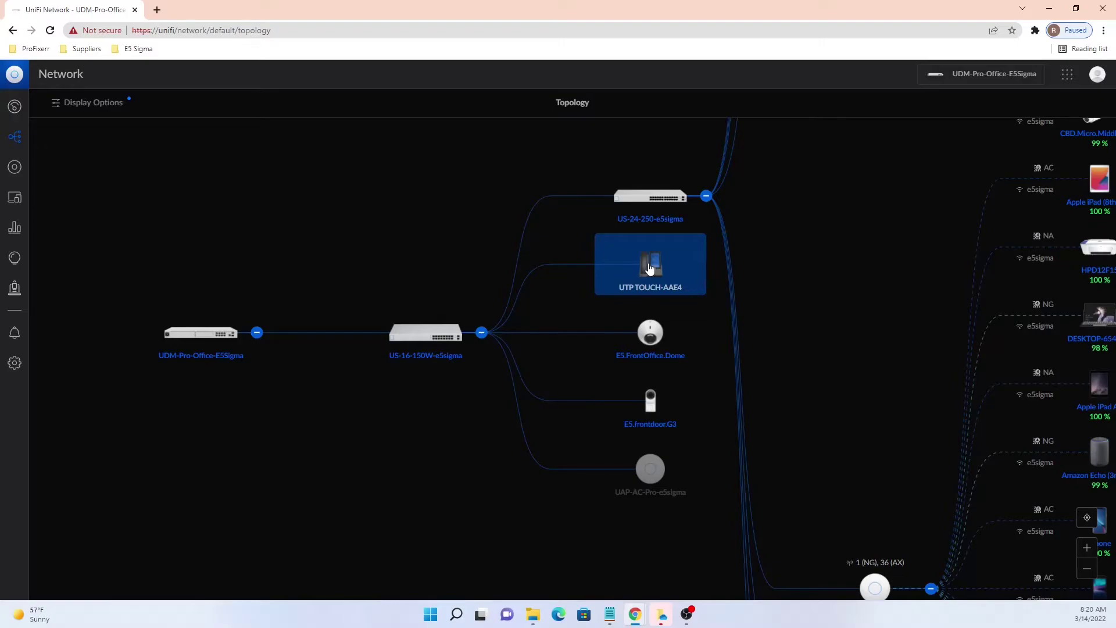
{"action": "left_click", "coordinate": [649, 267]}
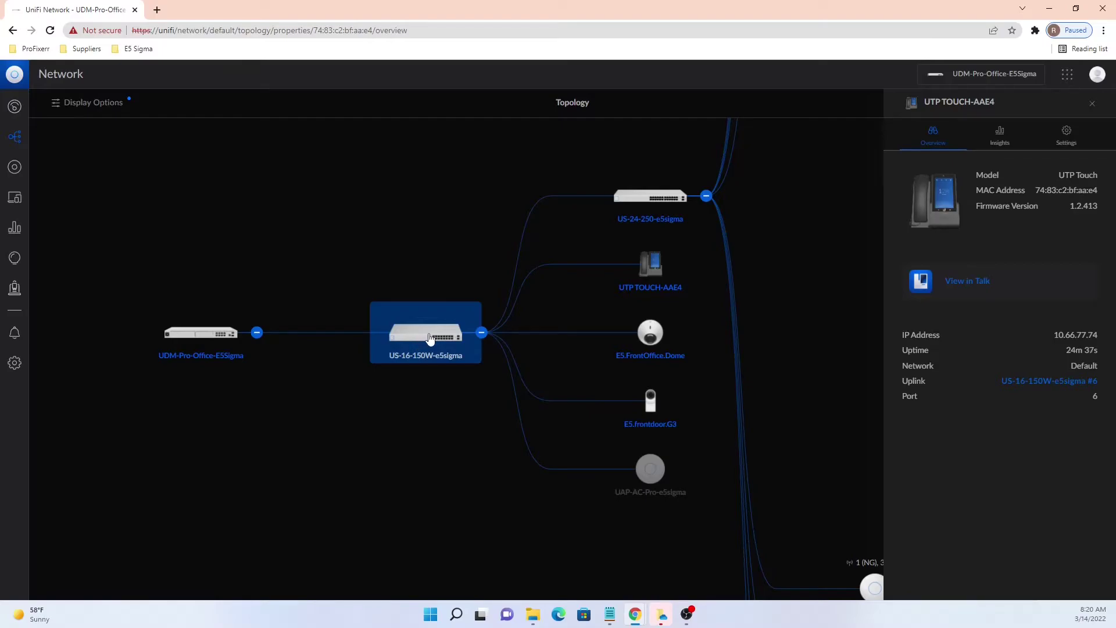
- Open the settings of port 6, the phone's port, on the US-16-150W-e5sigma switch
{"action": "left_click", "coordinate": [431, 339]}
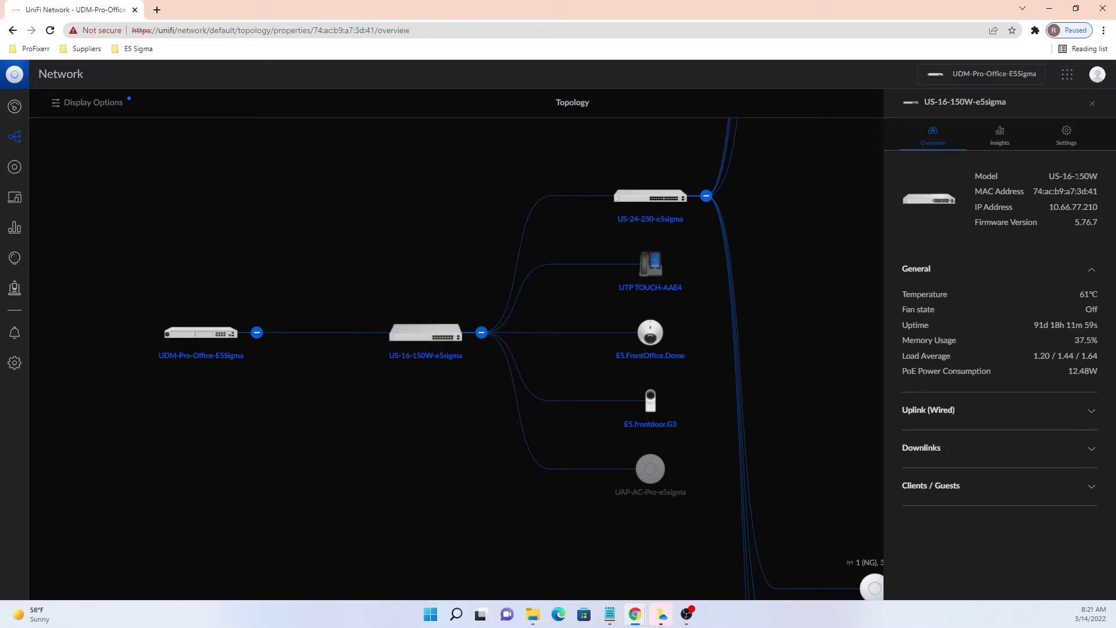
{"action": "left_click", "coordinate": [1070, 140]}
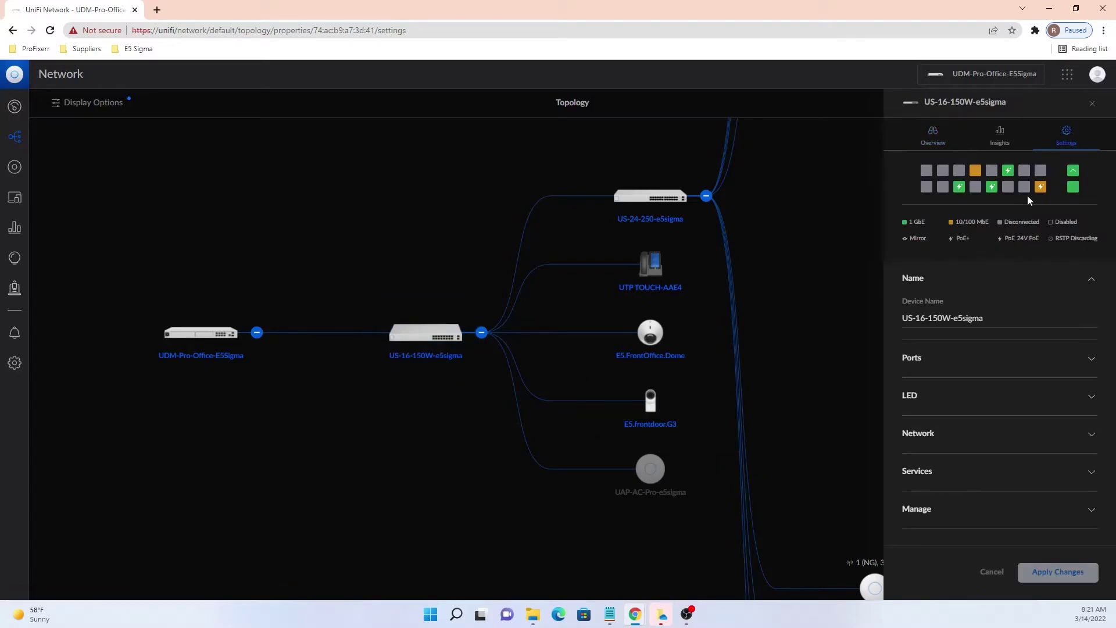
{"action": "mouse_move", "coordinate": [962, 191]}
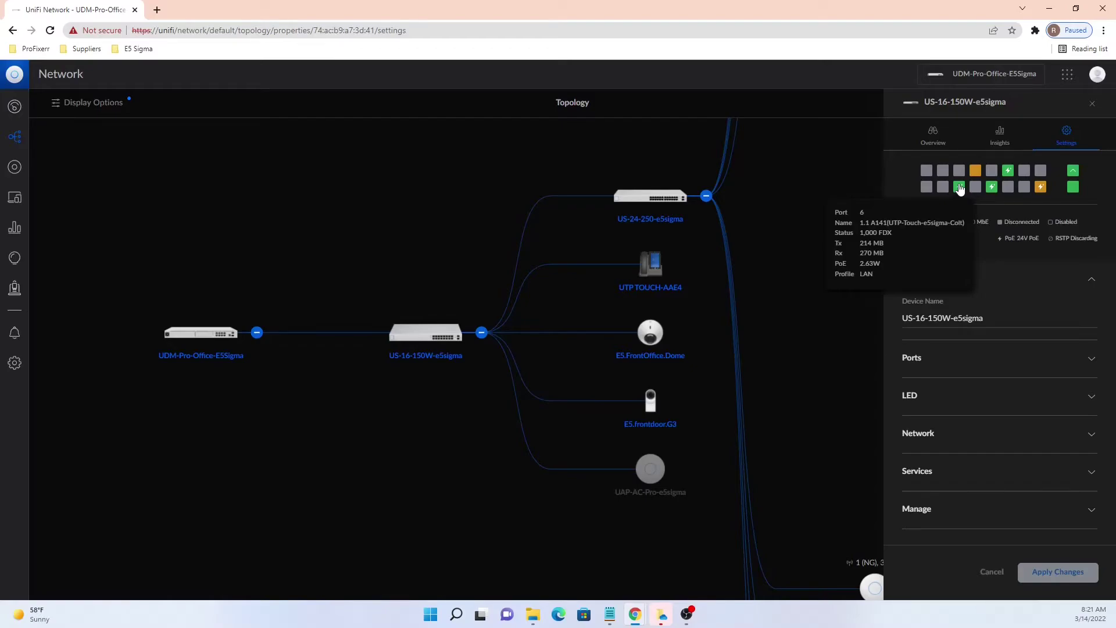
{"action": "left_click", "coordinate": [959, 188]}
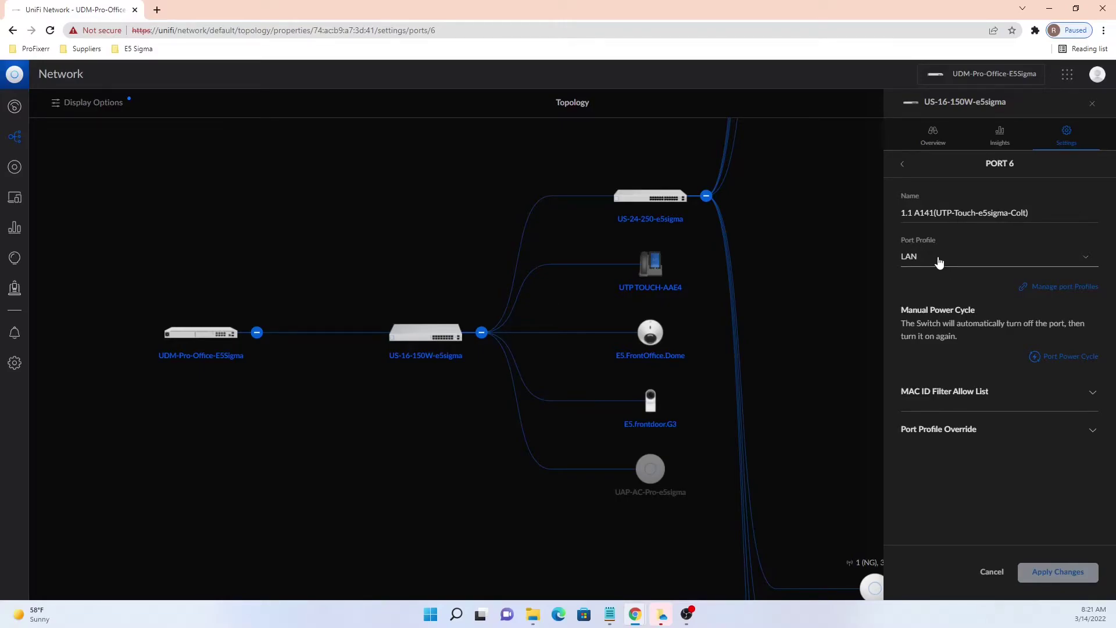
- Set the port profile of port 6 to UniFi Talk Devices and apply the change
{"action": "right_click", "coordinate": [940, 262]}
{"action": "left_click", "coordinate": [941, 260]}
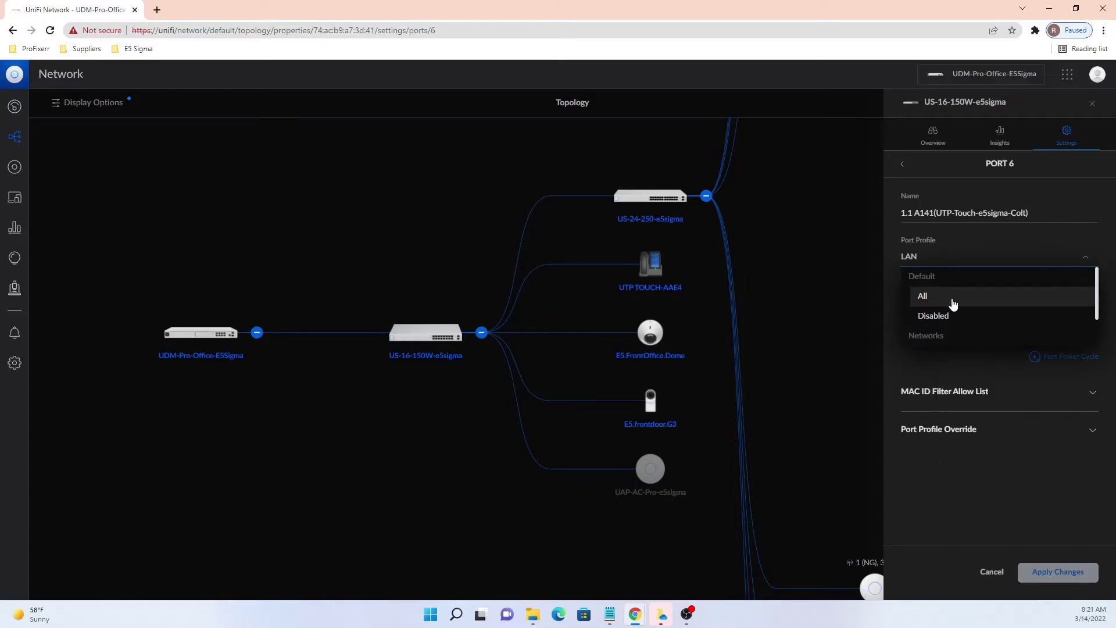
{"action": "scroll", "coordinate": [953, 302], "scroll_direction": "down", "scroll_amount": 1}
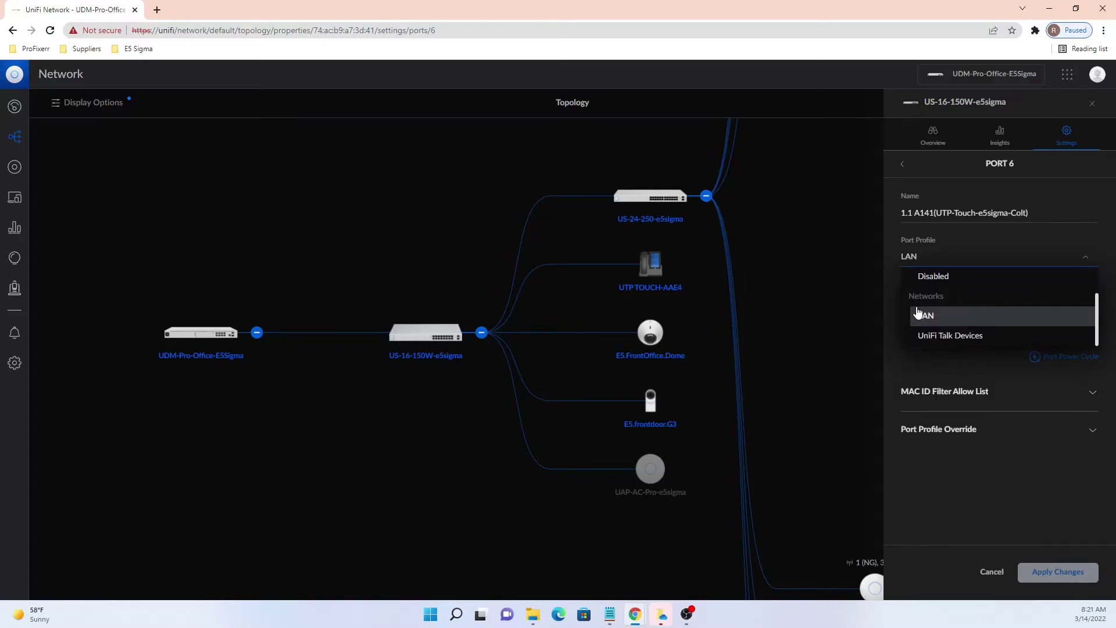
{"action": "left_click", "coordinate": [965, 340]}
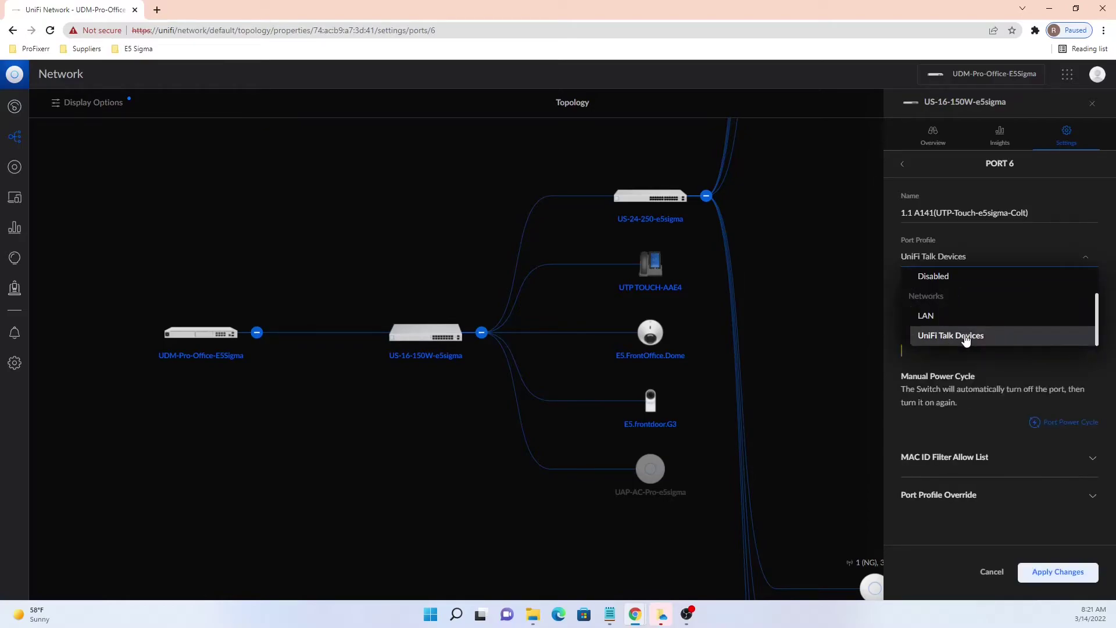
{"action": "left_click", "coordinate": [944, 539]}
{"action": "left_click", "coordinate": [1064, 576]}
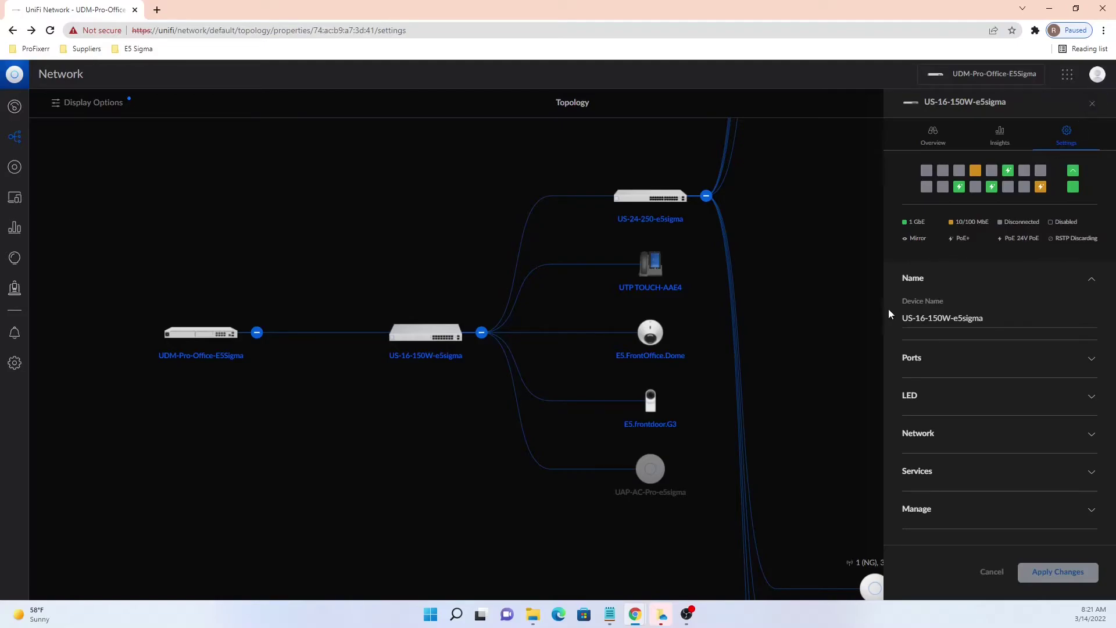
- Check the phone's entry in the UniFi device list and the IP leases in the Networks settings
{"action": "mouse_move", "coordinate": [959, 189]}
{"action": "left_click", "coordinate": [16, 169]}
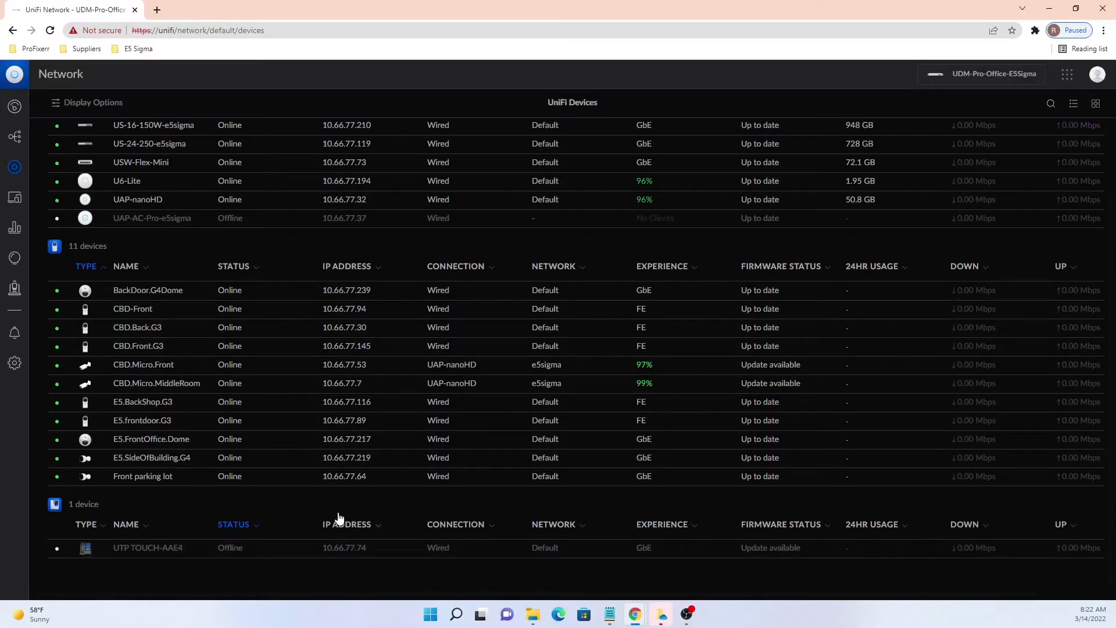
{"action": "left_click", "coordinate": [14, 363]}
{"action": "left_click", "coordinate": [88, 168]}
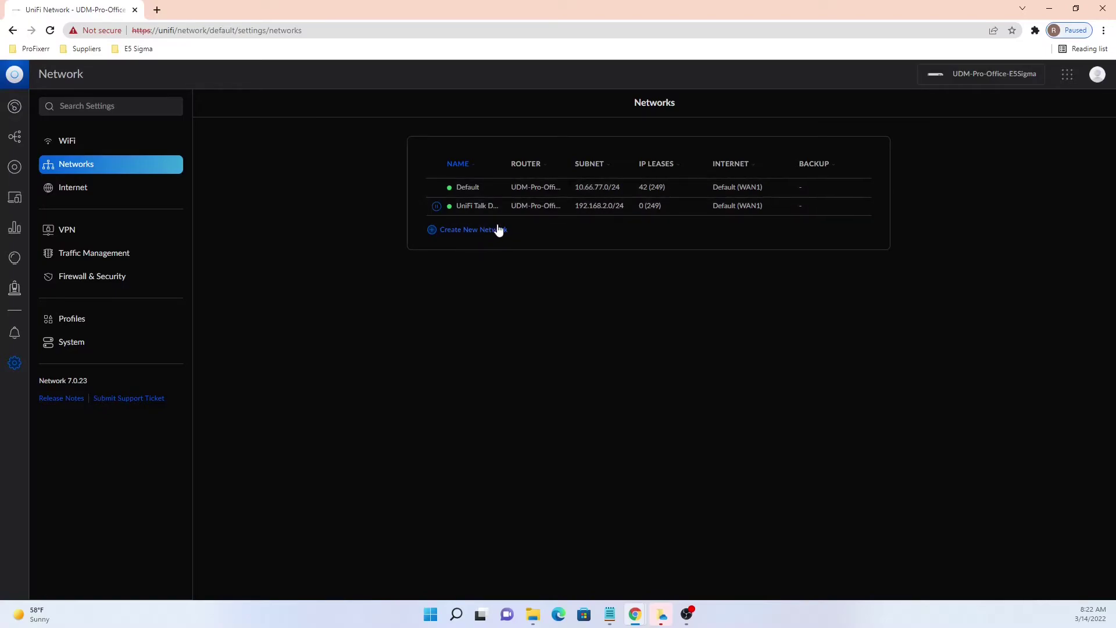
- Return to the UniFi device list and view the UTP TOUCH-AAE4 phone's overview and traffic insights
{"action": "left_click", "coordinate": [15, 163]}
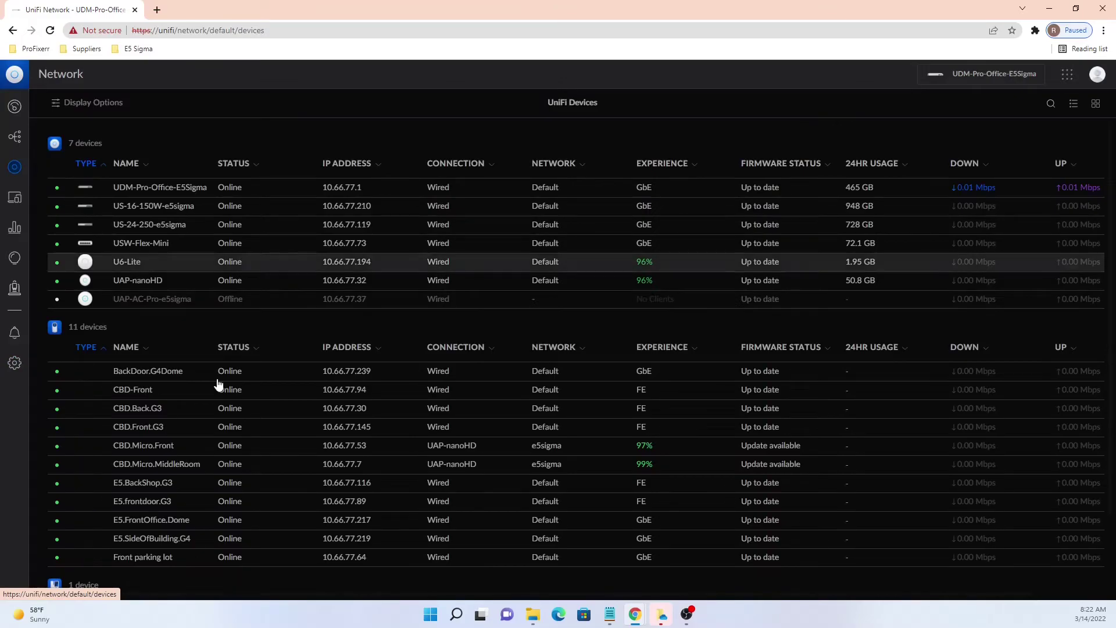
{"action": "scroll", "coordinate": [285, 523], "scroll_direction": "down", "scroll_amount": 2}
{"action": "left_click", "coordinate": [290, 553]}
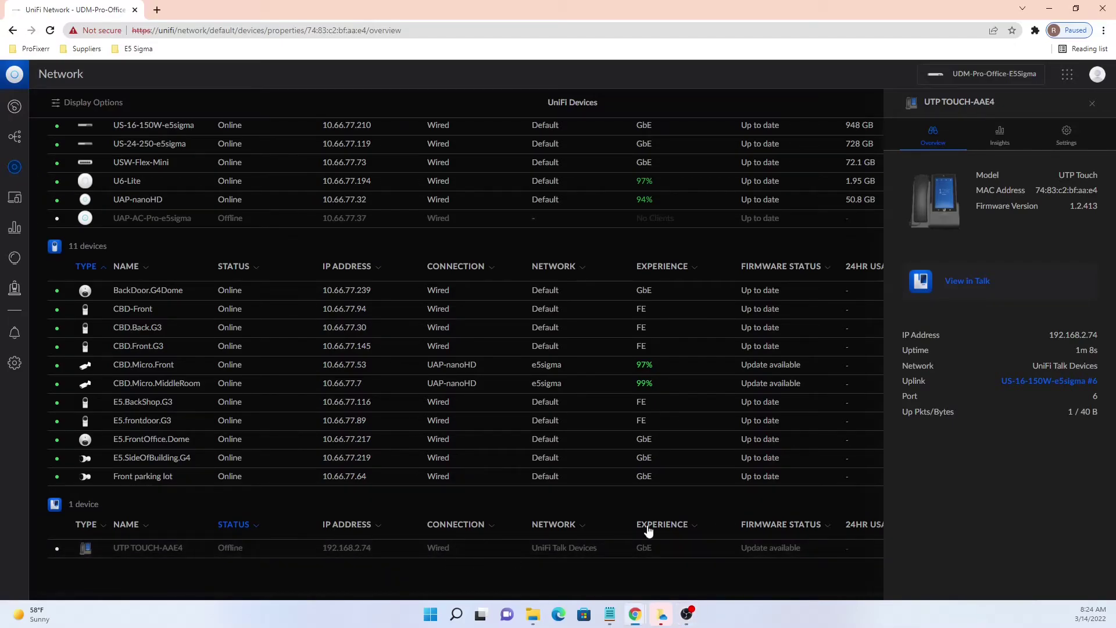
{"action": "left_click", "coordinate": [999, 134]}
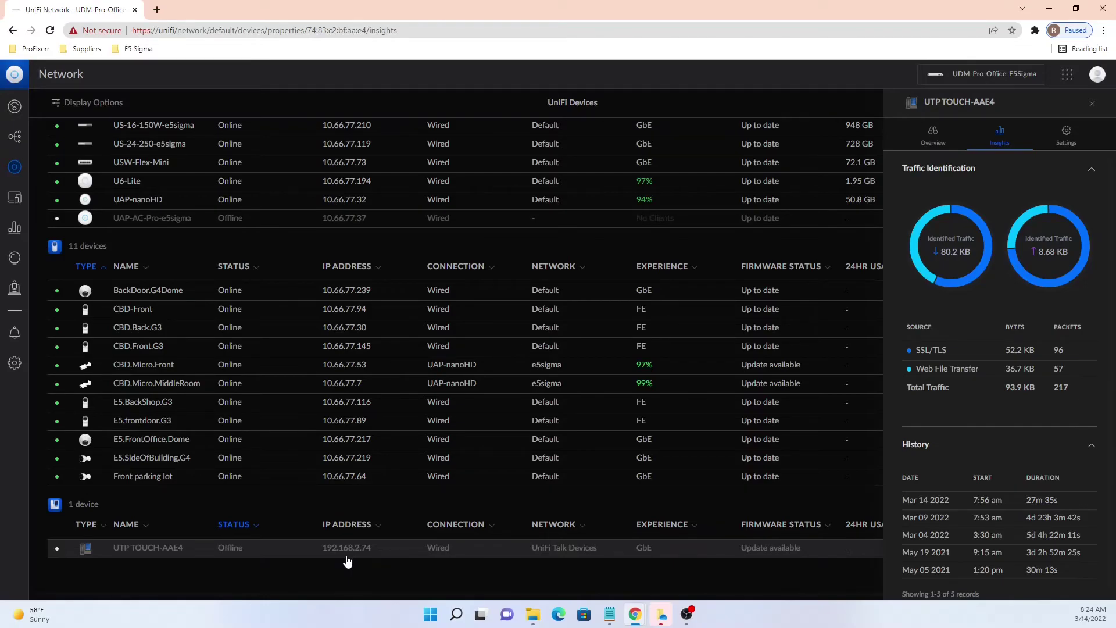
- Open Command Prompt, ping the phone at 192.168.2.74 to test the isolation, and minimize the window
{"action": "mouse_move", "coordinate": [453, 622]}
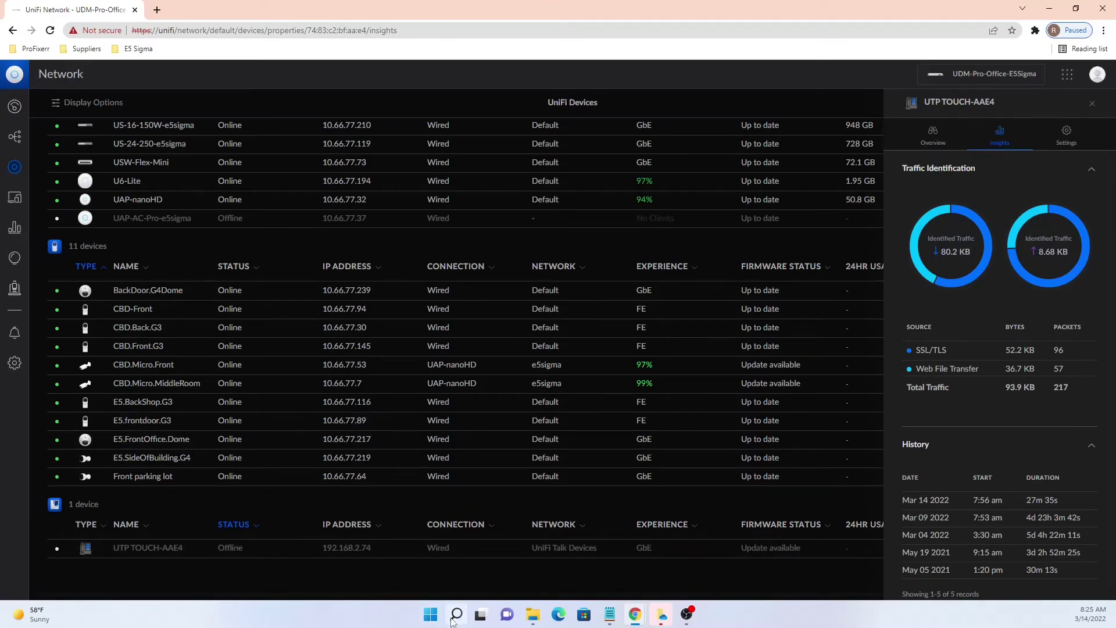
{"action": "left_click", "coordinate": [470, 581]}
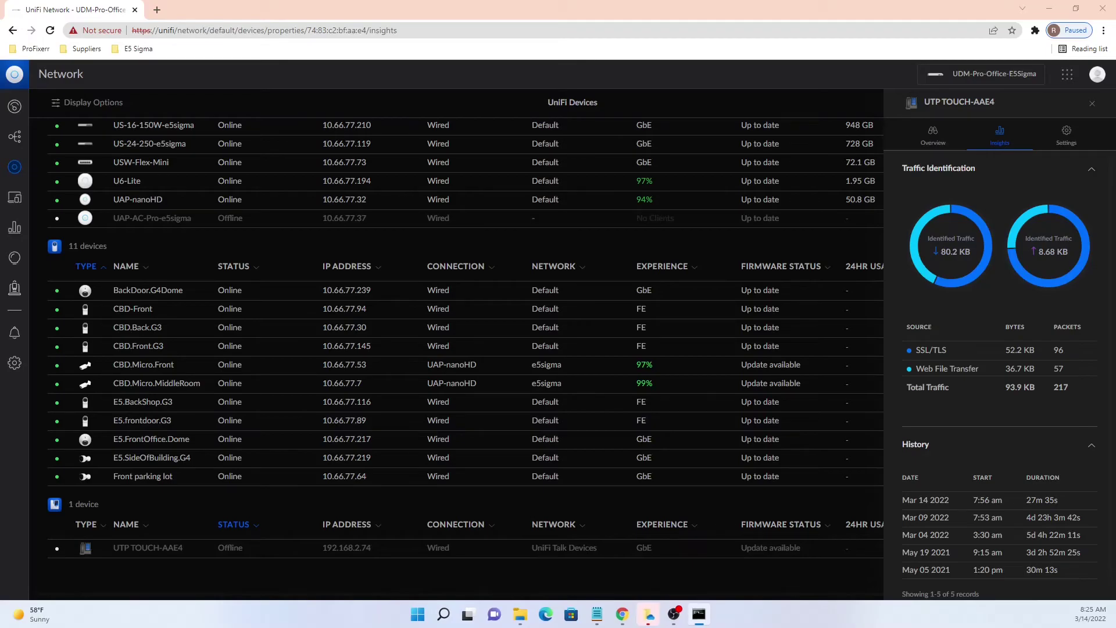
{"action": "left_click_drag", "start_coordinate": [1093, 64], "coordinate": [531, 150]}
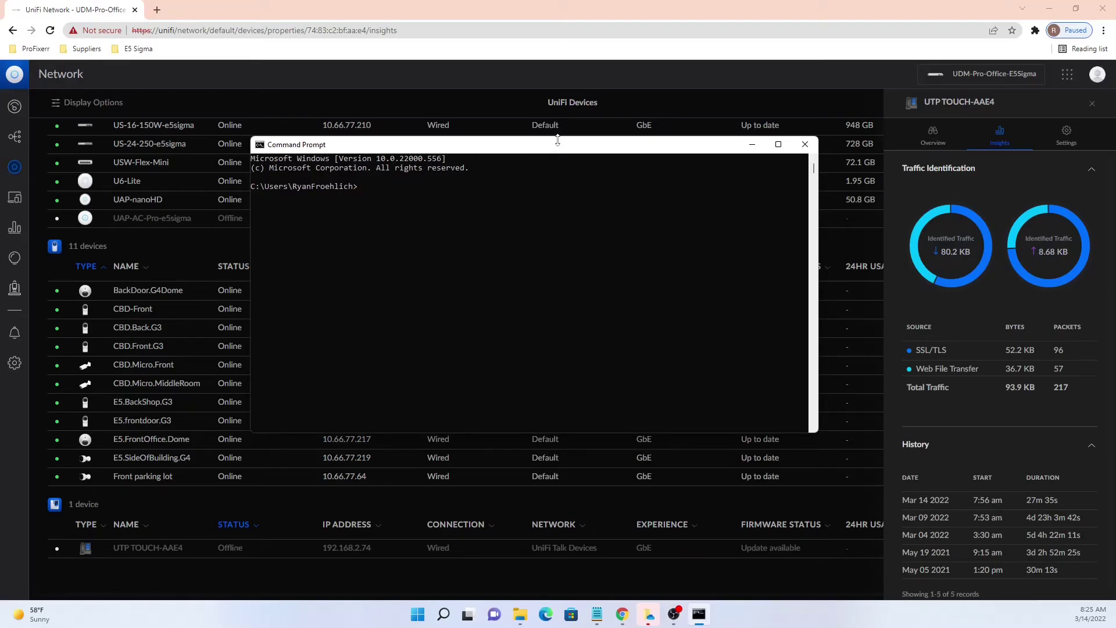
{"action": "type", "text": "ping 192.168.2.74"}
{"action": "key", "text": "Return"}
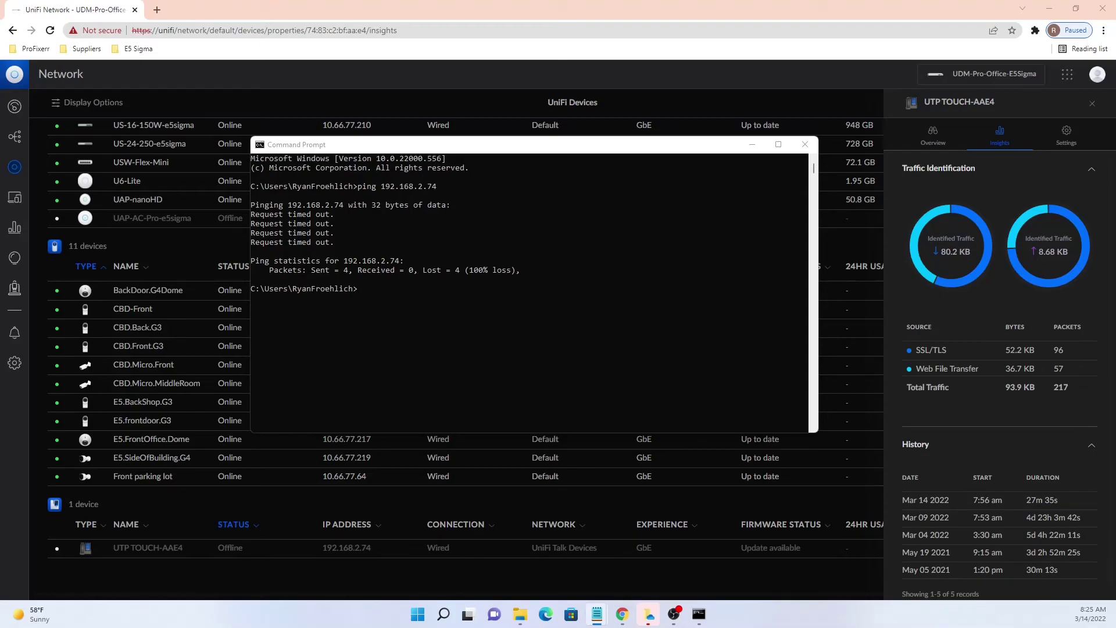
{"action": "left_click", "coordinate": [753, 146]}
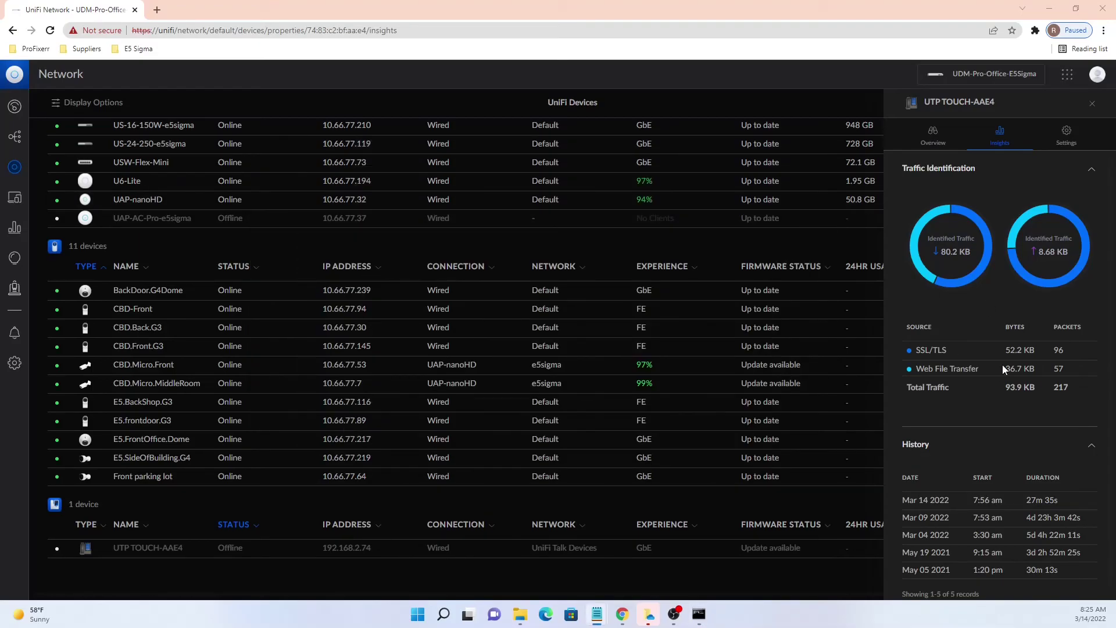